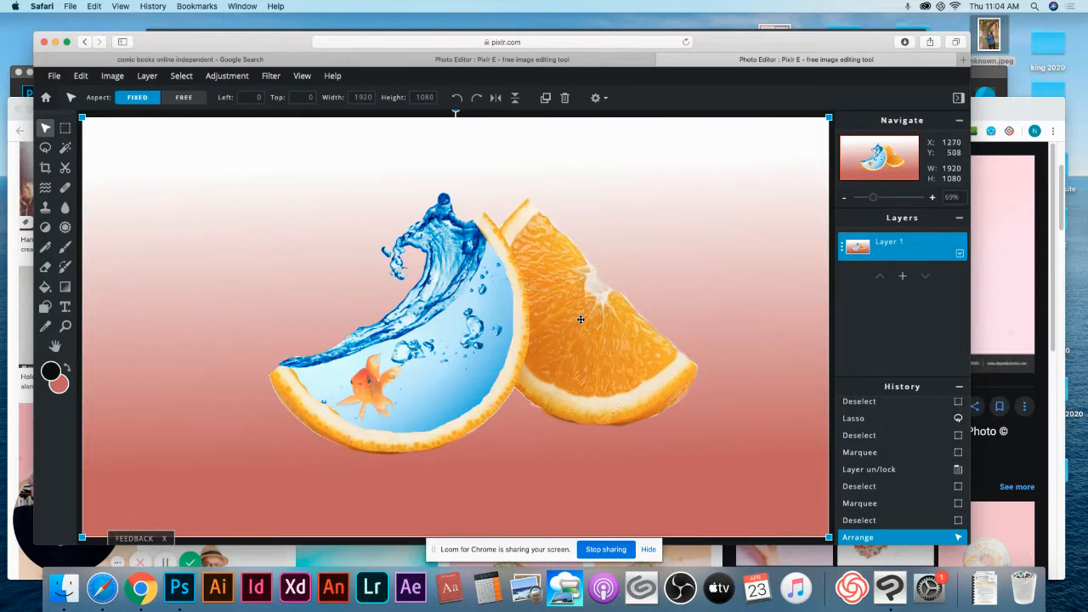
Switch to the document with the fish, water and orange layers, move the fish image to about left 76, top 70, and hide layer 3.
click(579, 60)
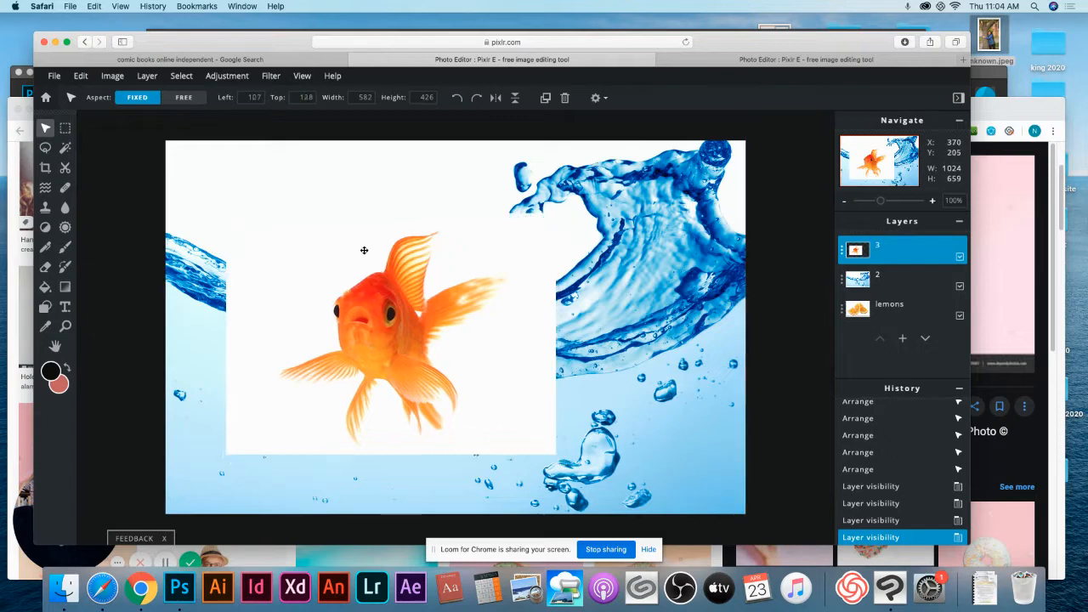
drag(364, 250, 358, 224)
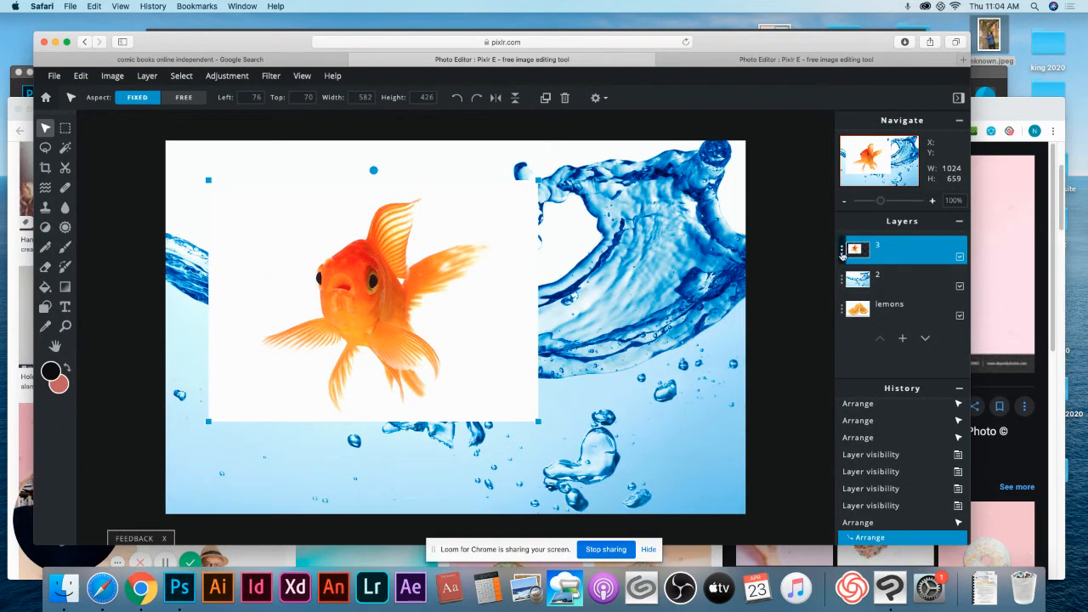
click(960, 256)
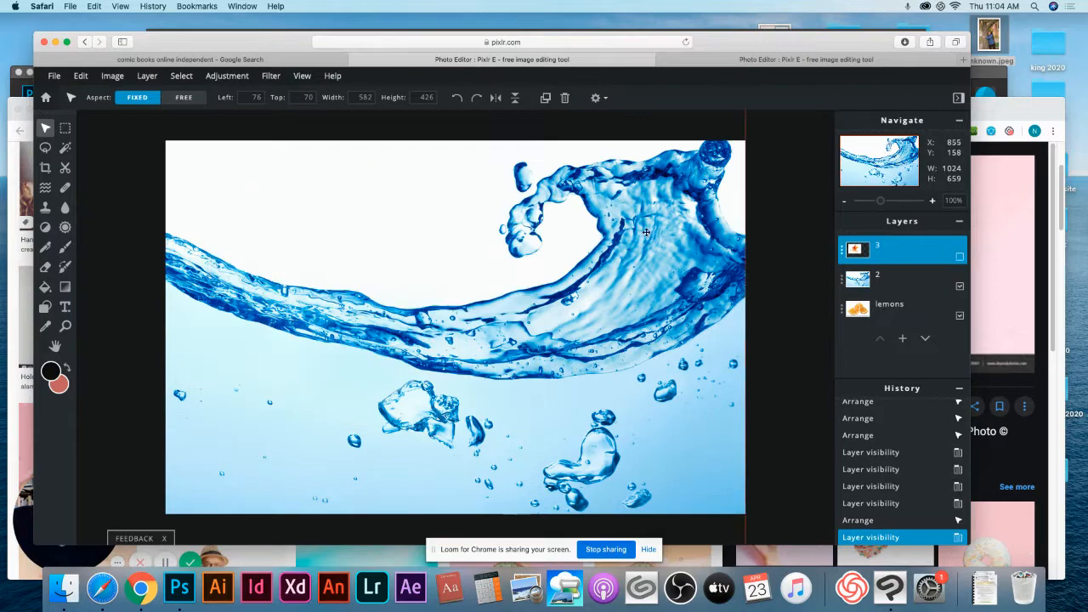
Reposition the water image on layer 2 to about left -466, top -93.
drag(637, 240, 674, 215)
drag(587, 296, 549, 332)
mouse_move(598, 208)
mouse_down()
mouse_move(642, 266)
mouse_move(608, 210)
mouse_up()
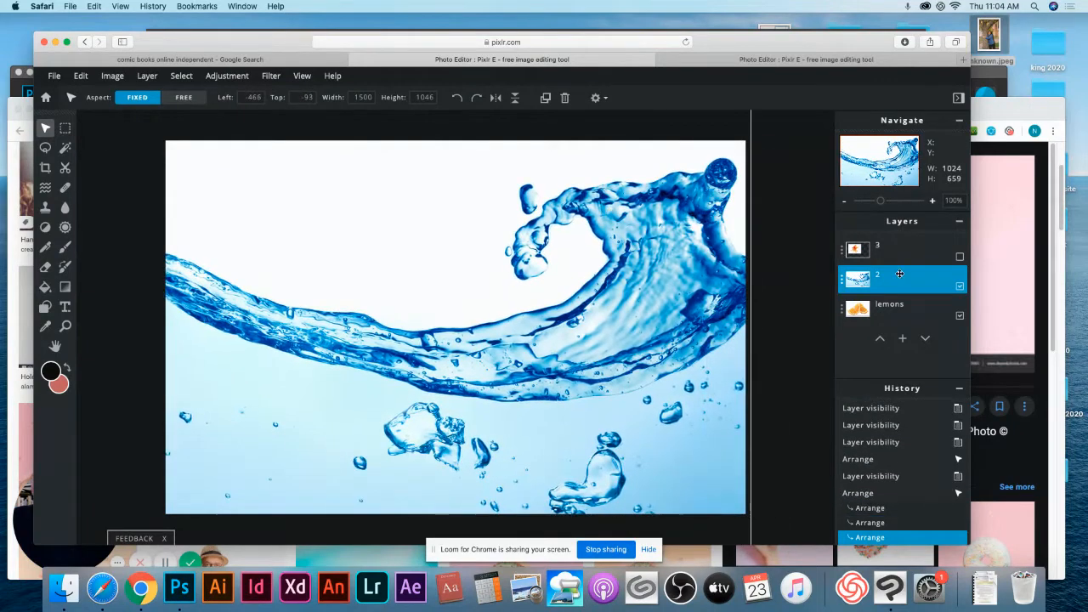
Hide layer 2 to shift the lemons image to about left -21, top -6, and show layers 2 and 3 again.
click(960, 286)
mouse_move(623, 342)
mouse_down()
mouse_move(643, 320)
mouse_move(612, 339)
mouse_up()
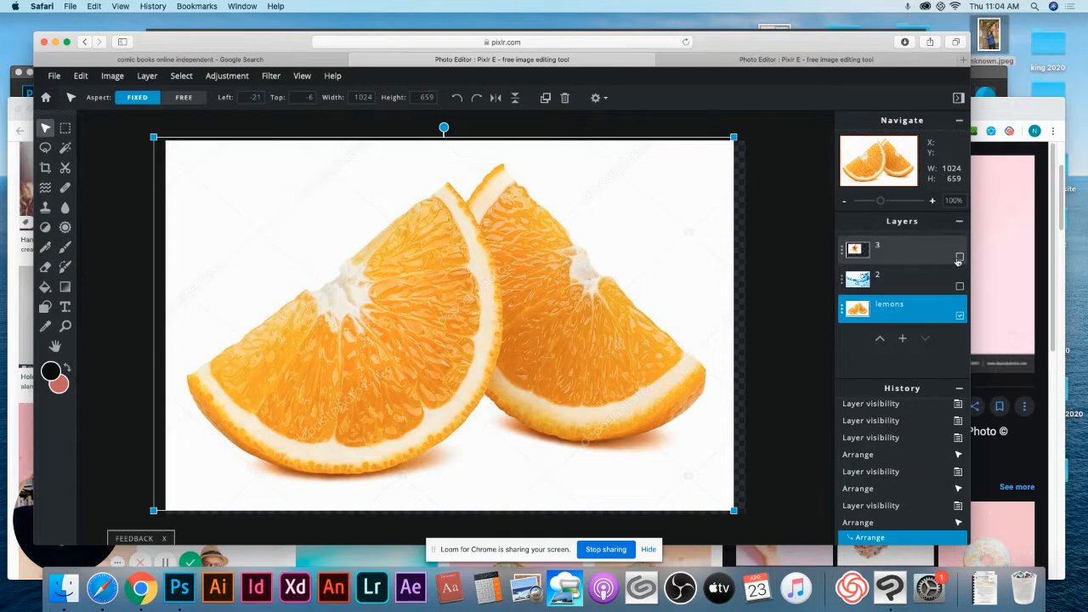
click(960, 287)
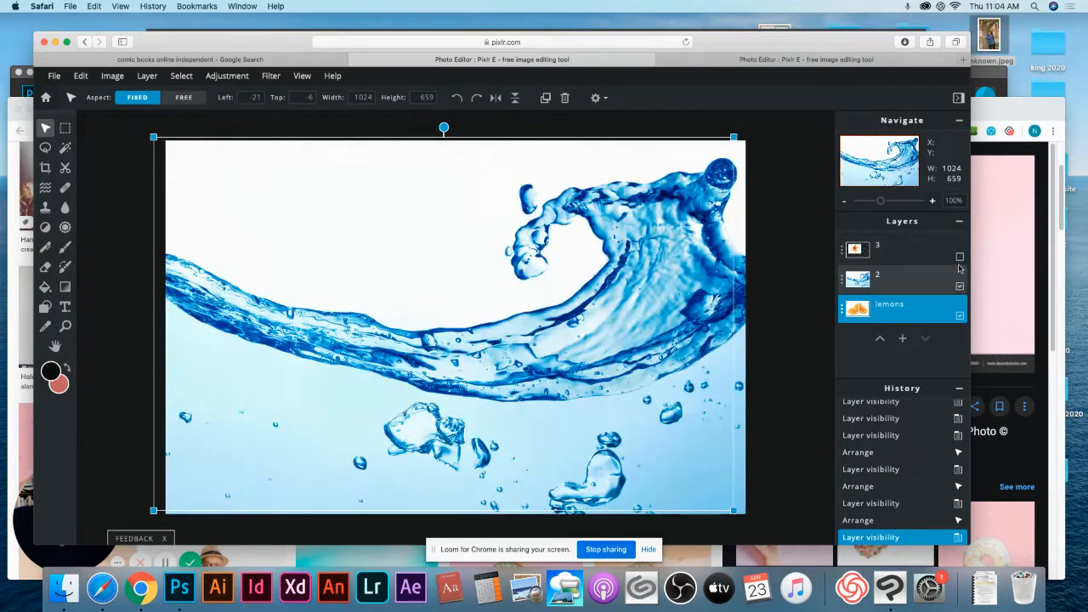
click(960, 256)
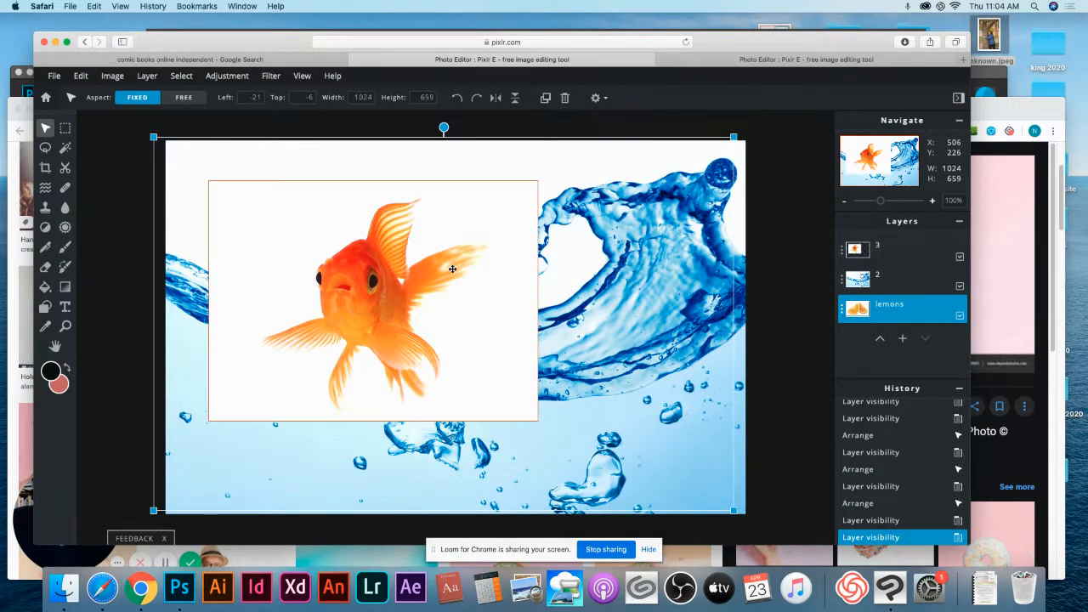
Remove the fish image's white background with Magic Cutout at tolerance 32, and move the fish to about left 332, top 217, over the wave.
drag(280, 256, 307, 333)
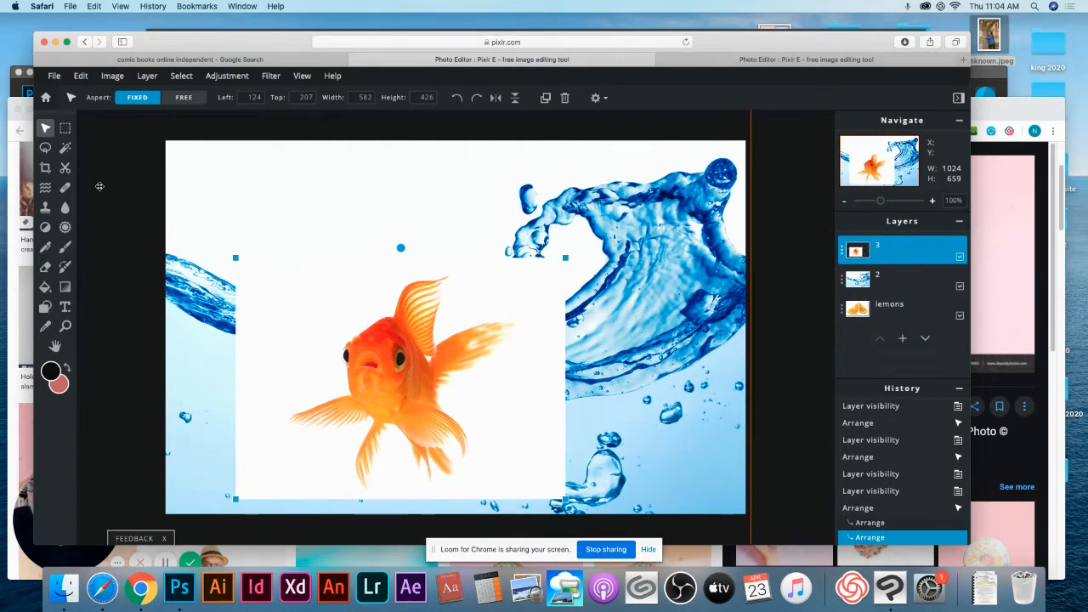
click(65, 168)
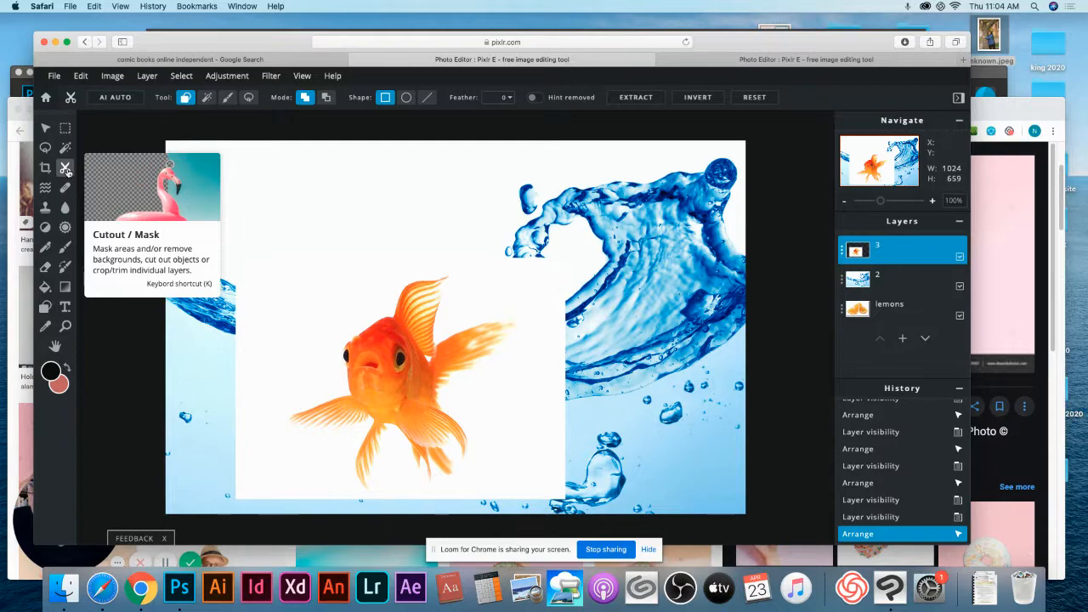
click(207, 97)
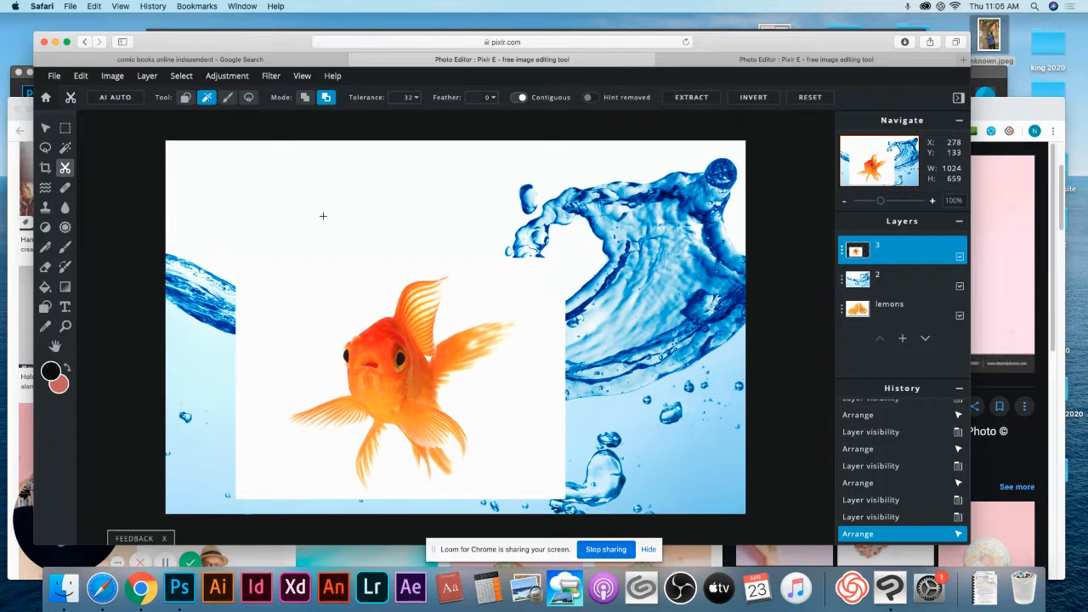
click(372, 279)
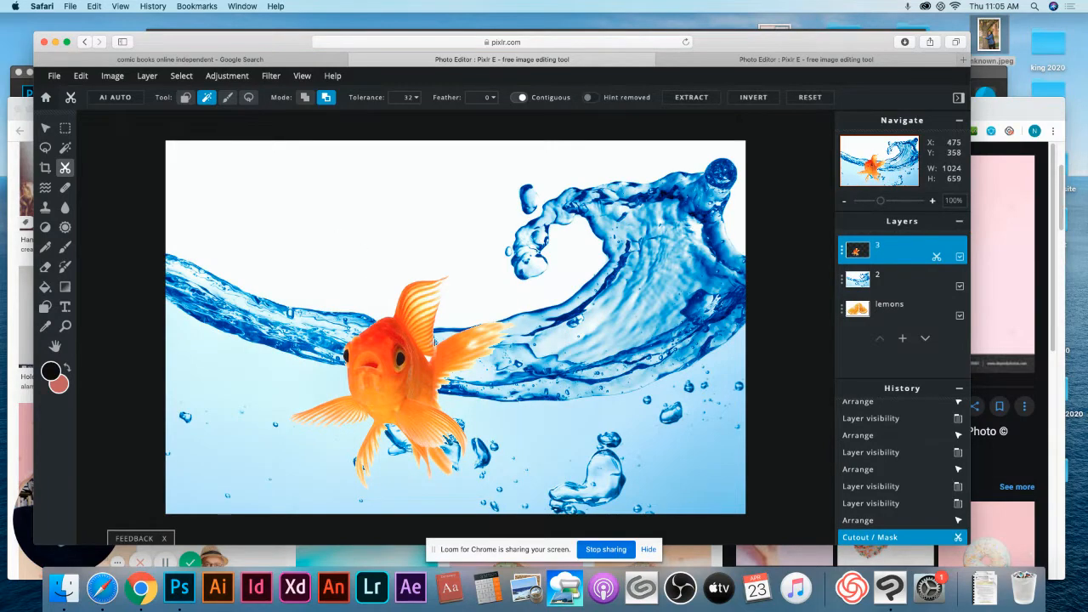
click(45, 127)
drag(414, 338, 559, 388)
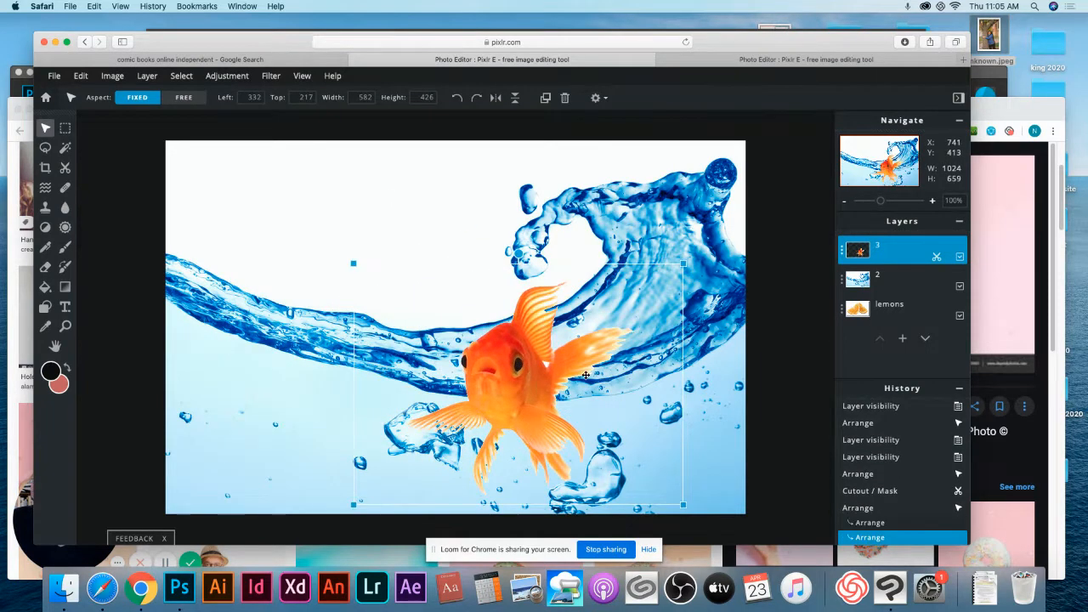
With the fish layer hidden, scale the water image down to about 834 × 582 and place it at about left 79, top 71.
click(929, 278)
click(960, 256)
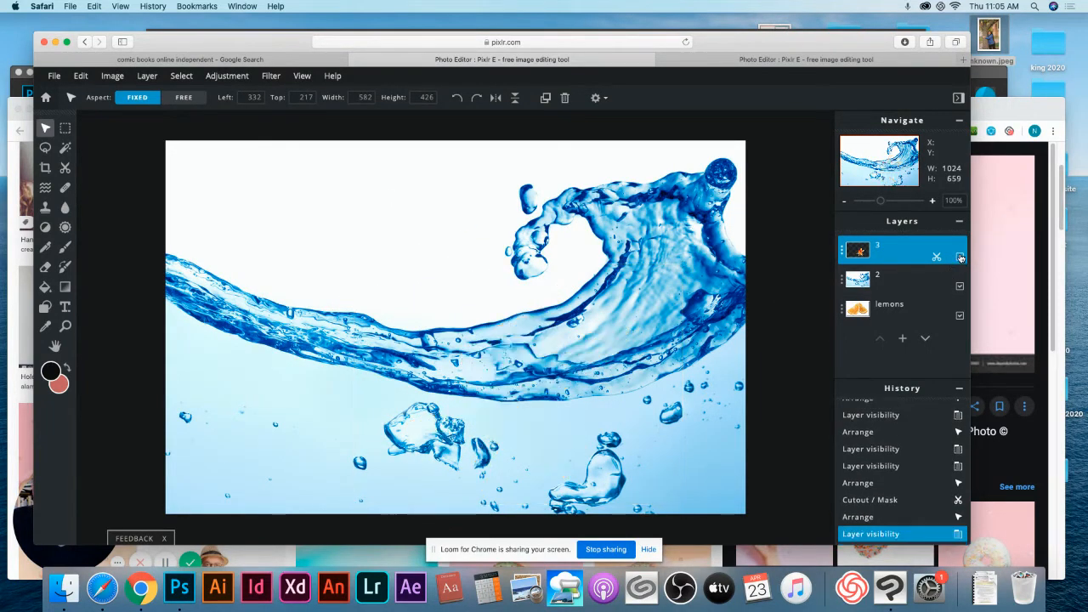
drag(696, 285, 702, 330)
drag(759, 130, 613, 245)
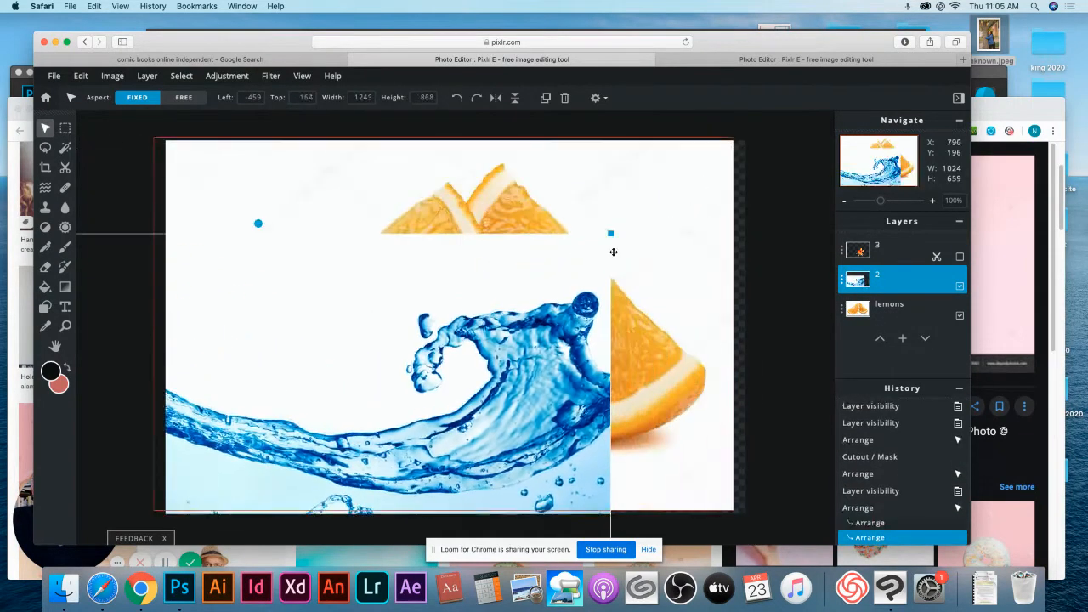
drag(565, 338, 648, 251)
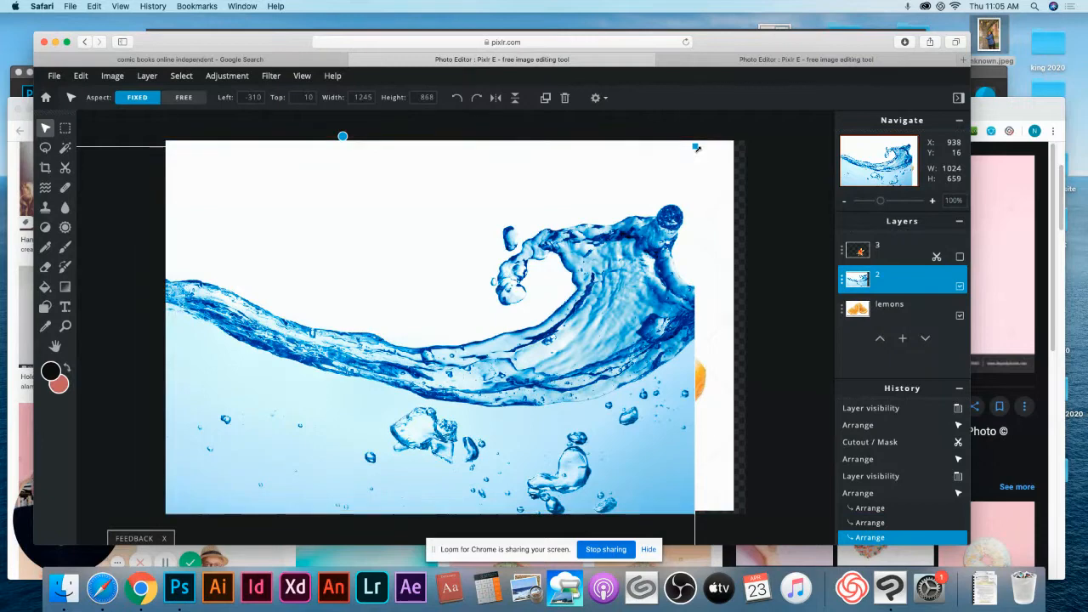
drag(697, 176, 579, 262)
drag(520, 341, 645, 254)
drag(611, 337, 629, 330)
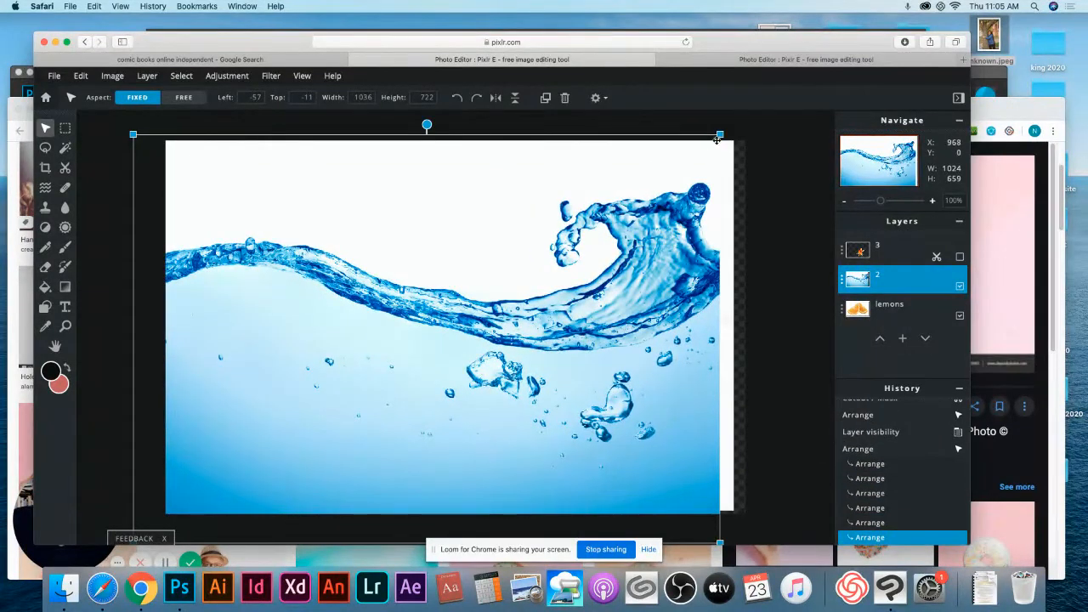
drag(719, 137, 605, 213)
drag(591, 253, 668, 220)
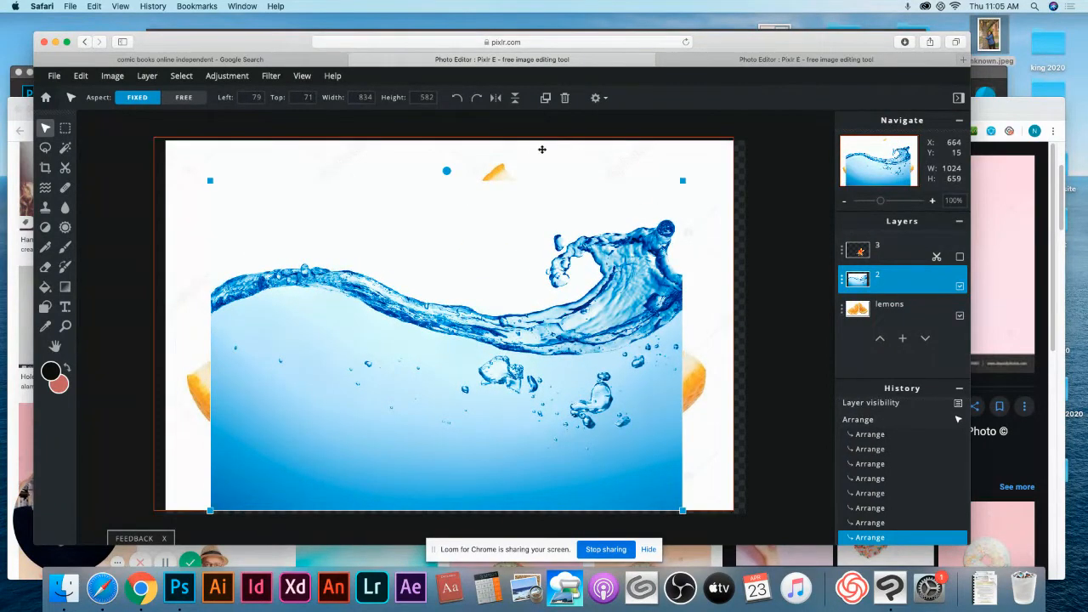
Remove the white area above the wave with Magic Cutout at tolerance 32, and move the water layer to about left 95, top 39.
click(64, 168)
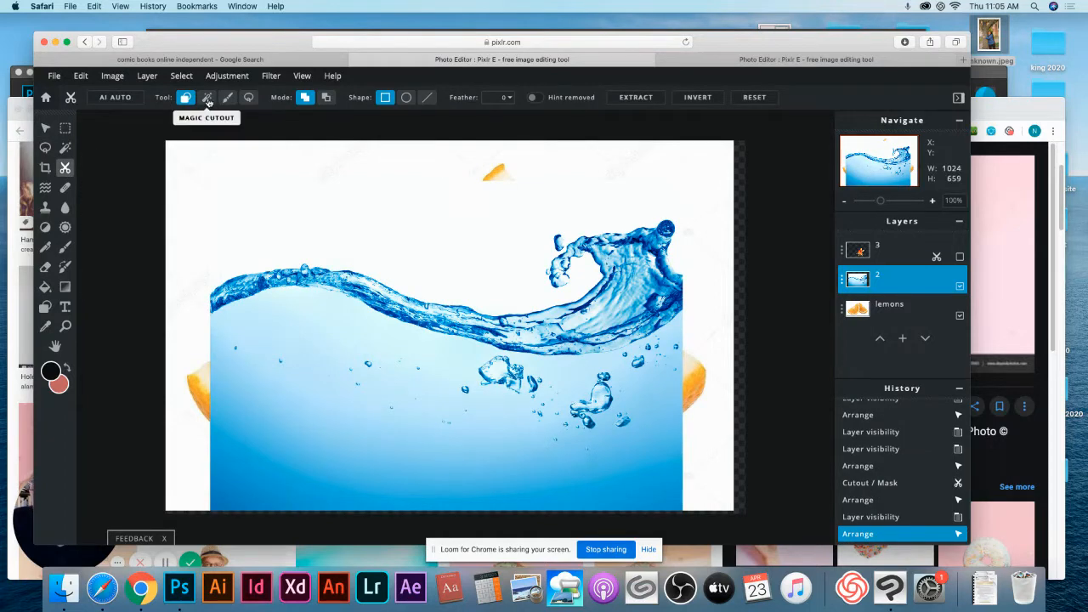
click(207, 99)
click(502, 274)
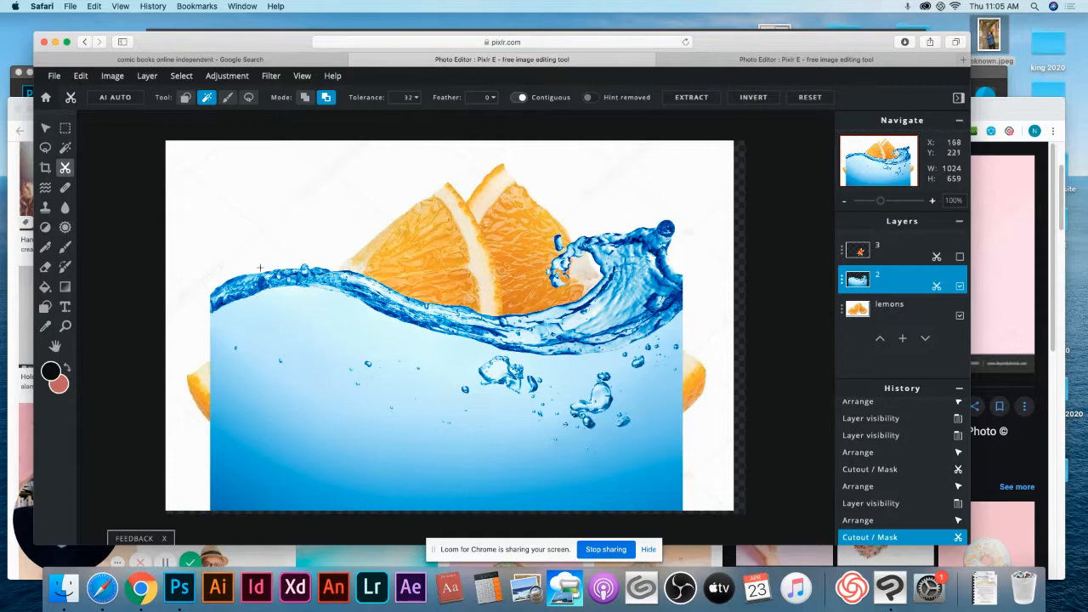
click(45, 128)
drag(463, 336, 472, 318)
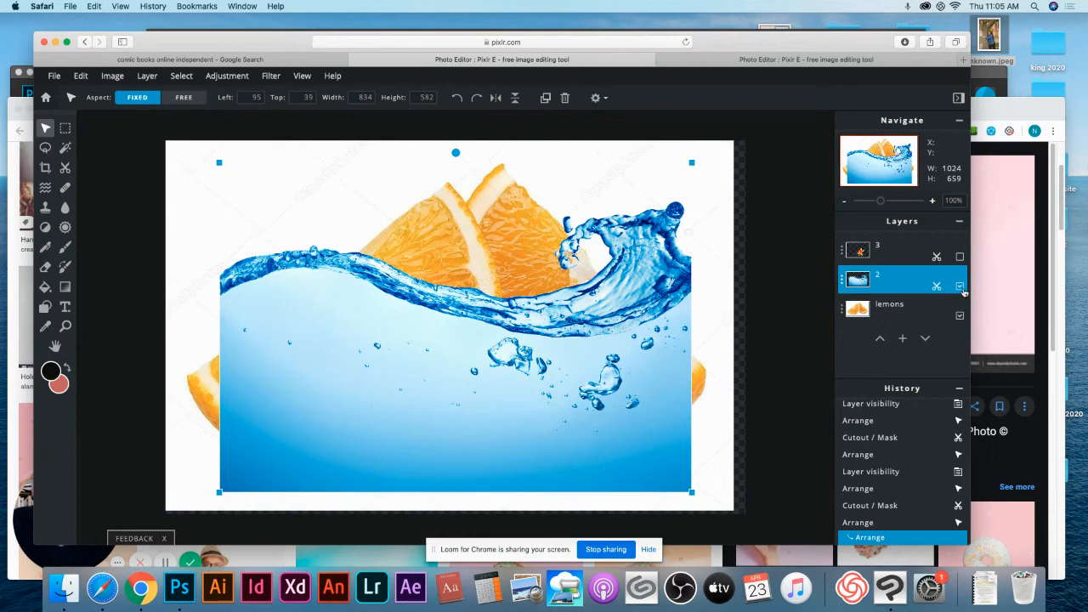
With layer 2 hidden, scale the lemons image to about 986 × 635 and remove its white background with Magic Cutout at tolerance 32.
click(960, 287)
drag(655, 354, 653, 357)
drag(733, 140, 712, 153)
drag(696, 194, 732, 183)
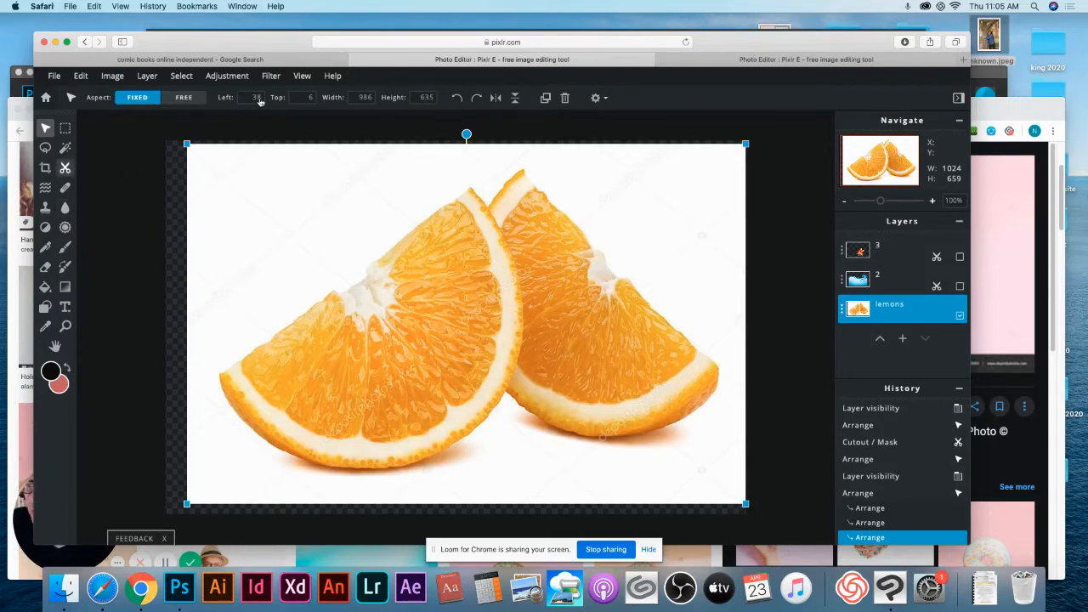
click(207, 97)
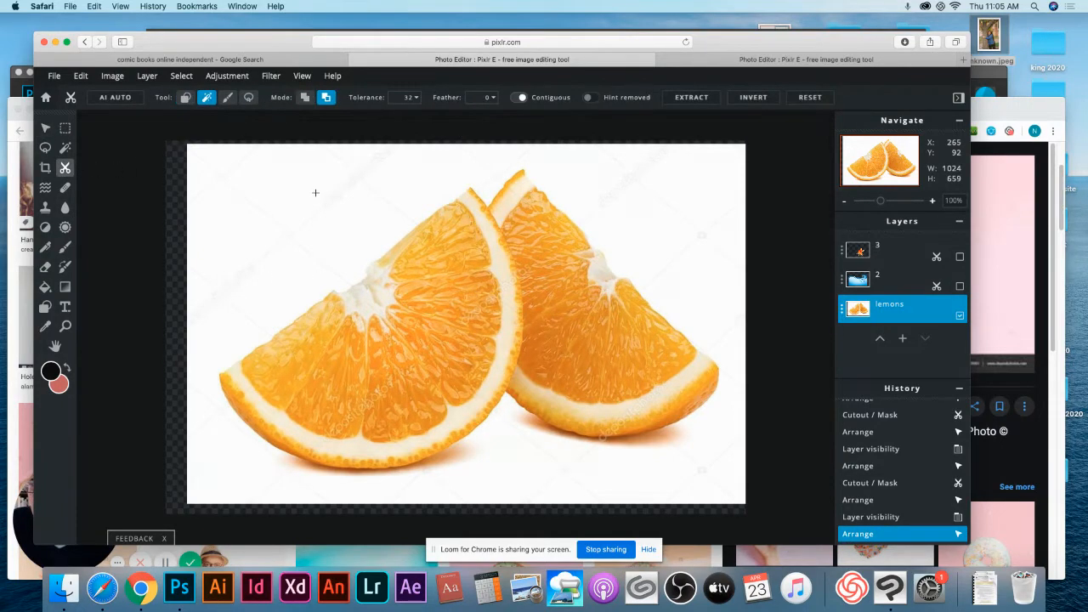
click(315, 193)
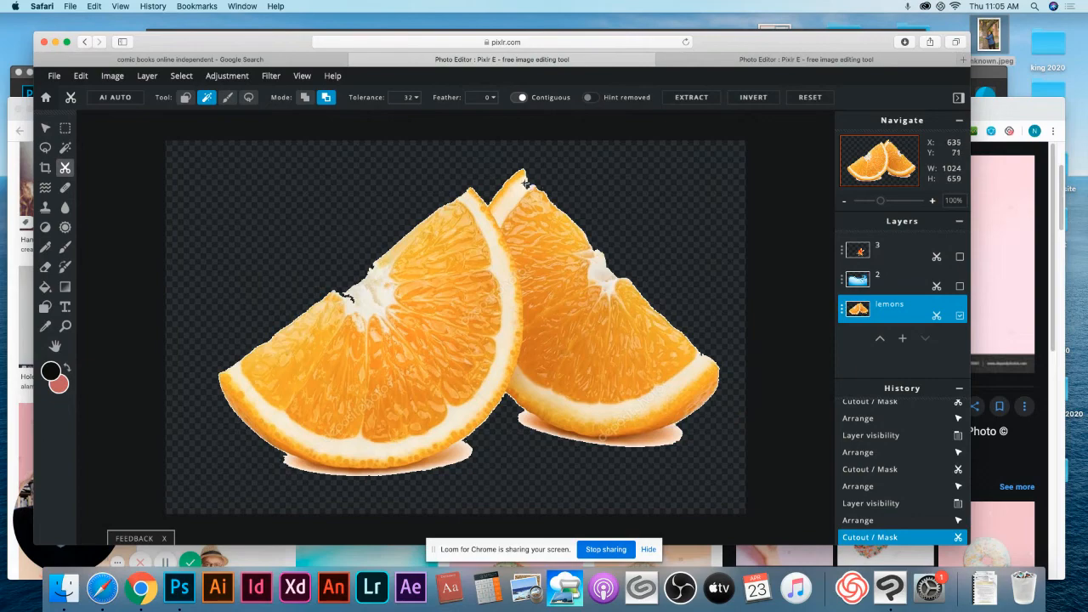
Erase the leftover shadows beneath both orange slices with a size 40 soft eraser, and move the slices to about left 44, top 0.
click(45, 267)
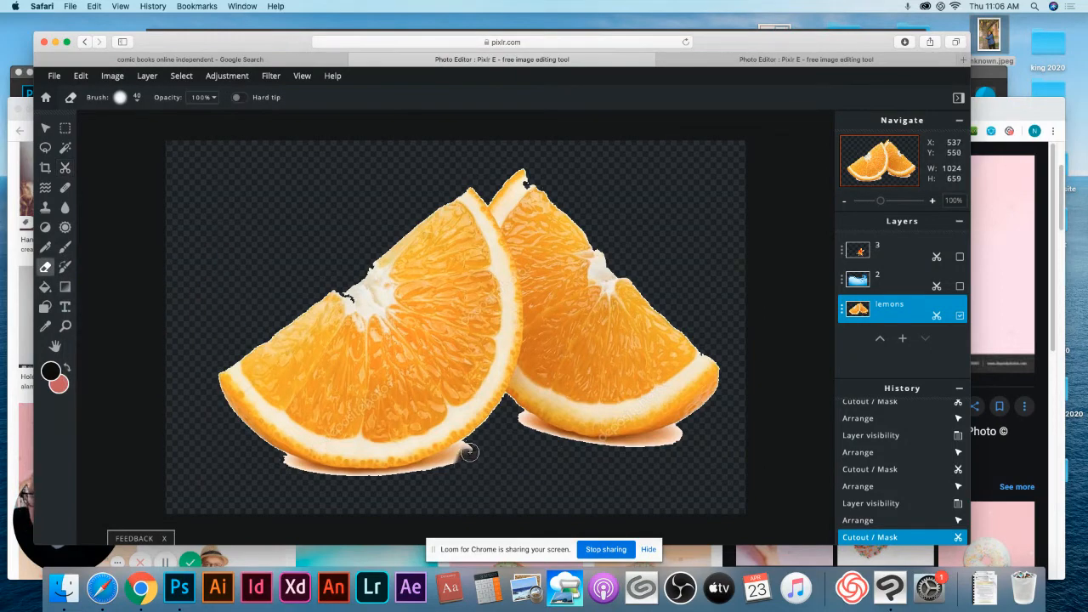
mouse_move(469, 452)
mouse_down()
mouse_move(369, 481)
mouse_move(270, 454)
mouse_up()
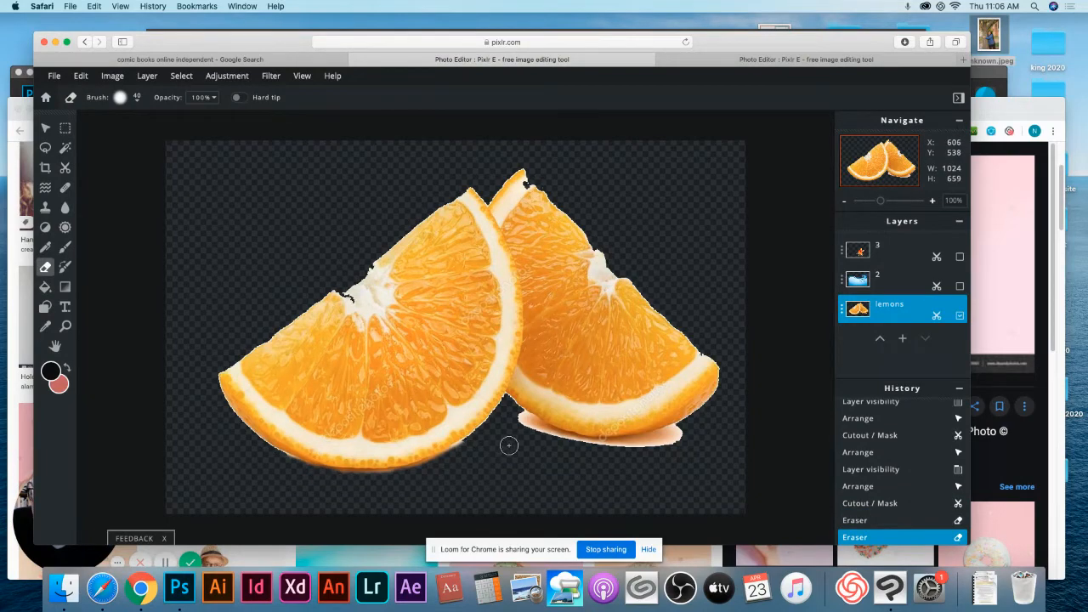
mouse_move(508, 445)
mouse_down()
mouse_move(527, 416)
mouse_move(607, 453)
mouse_move(688, 431)
mouse_move(621, 447)
mouse_move(566, 445)
mouse_move(587, 445)
mouse_up()
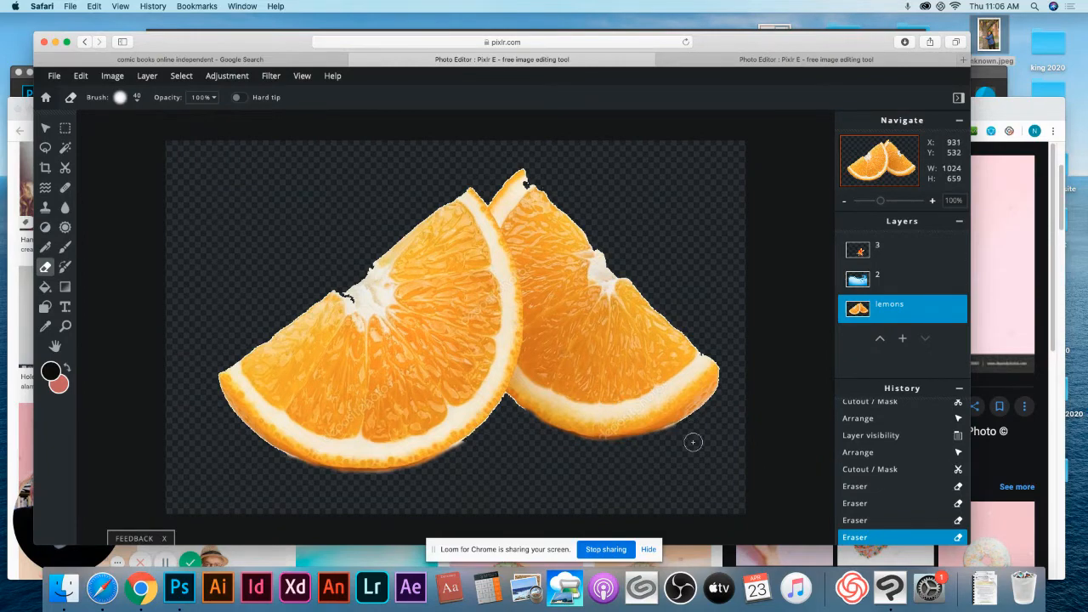
click(45, 128)
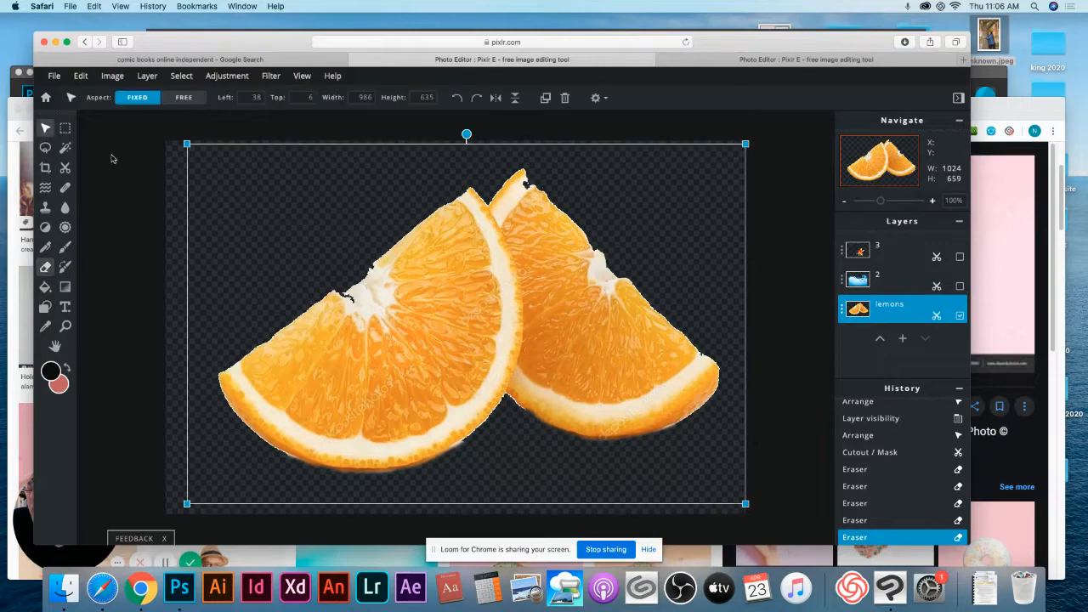
drag(459, 297, 466, 294)
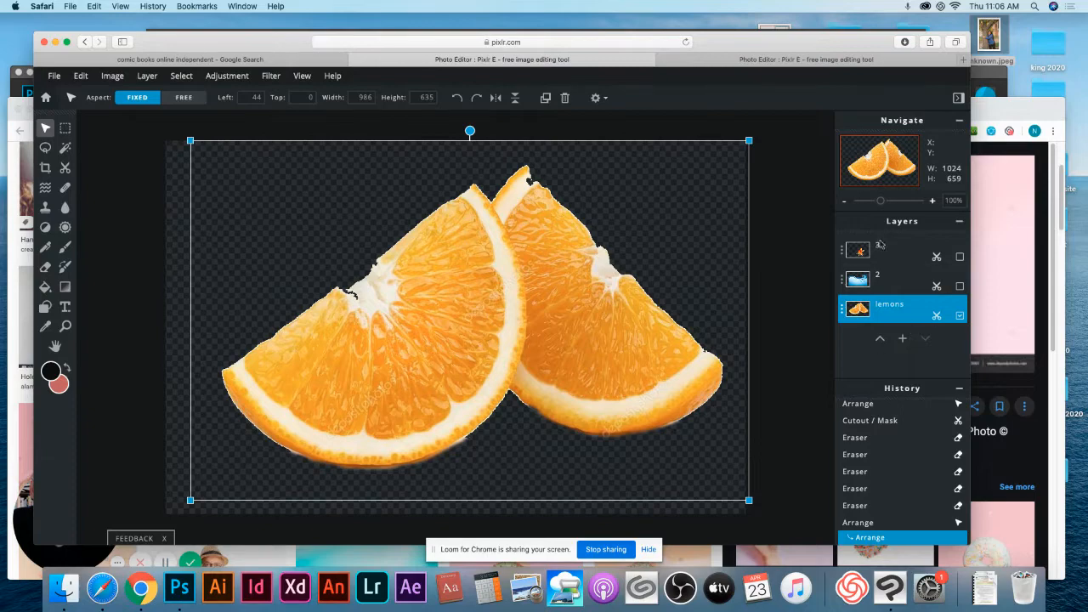
Add an empty layer and place it beneath the lemons layer as the lowest in the stack.
click(907, 342)
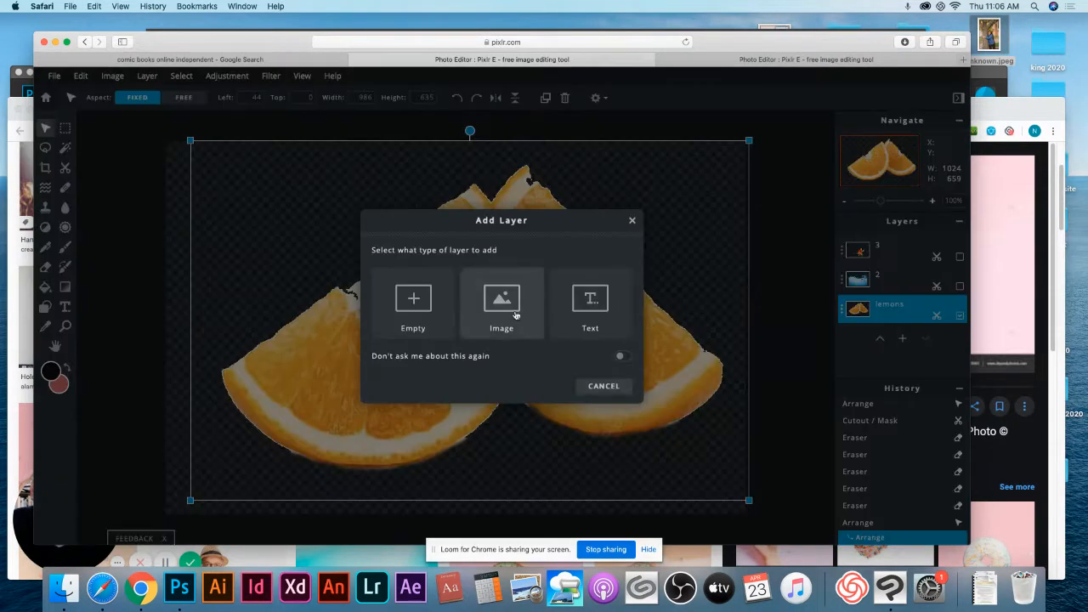
click(429, 313)
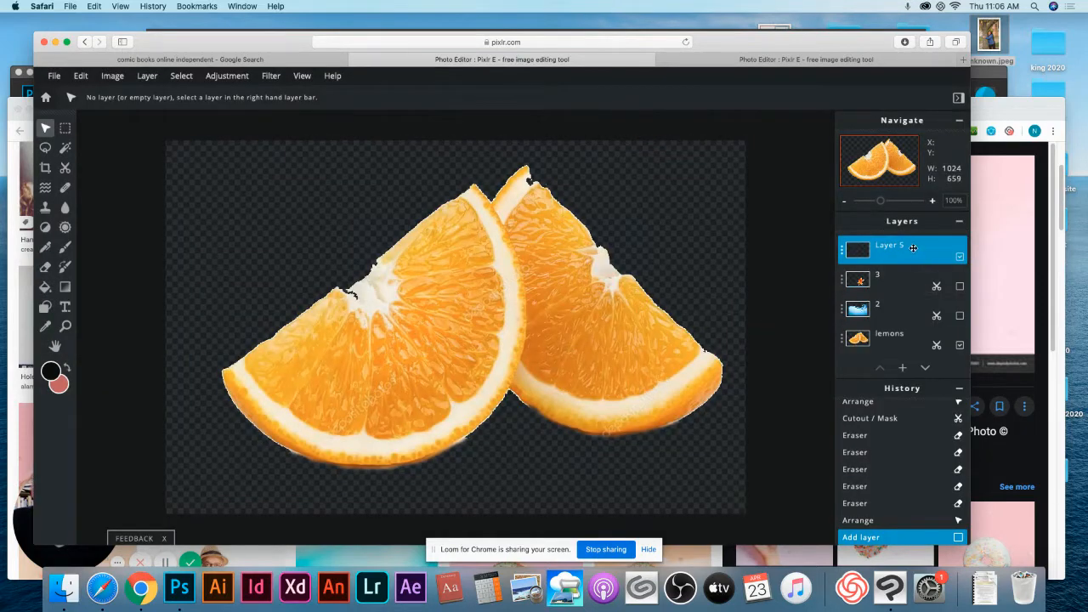
drag(914, 248, 884, 329)
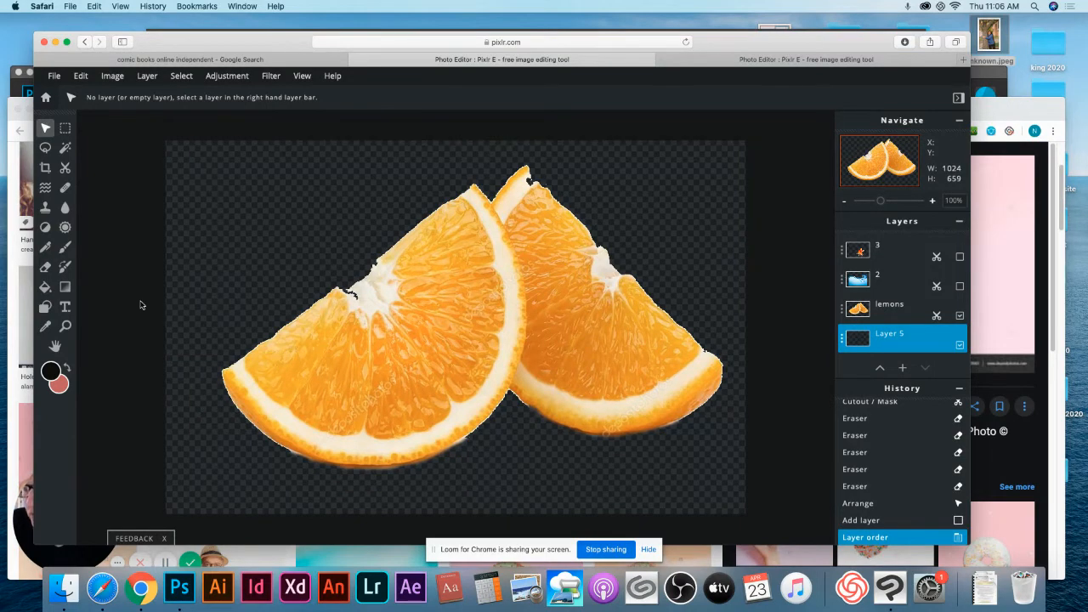
Fill the new background layer with a vertical linear gradient from black at the top to coral red at the bottom.
click(65, 287)
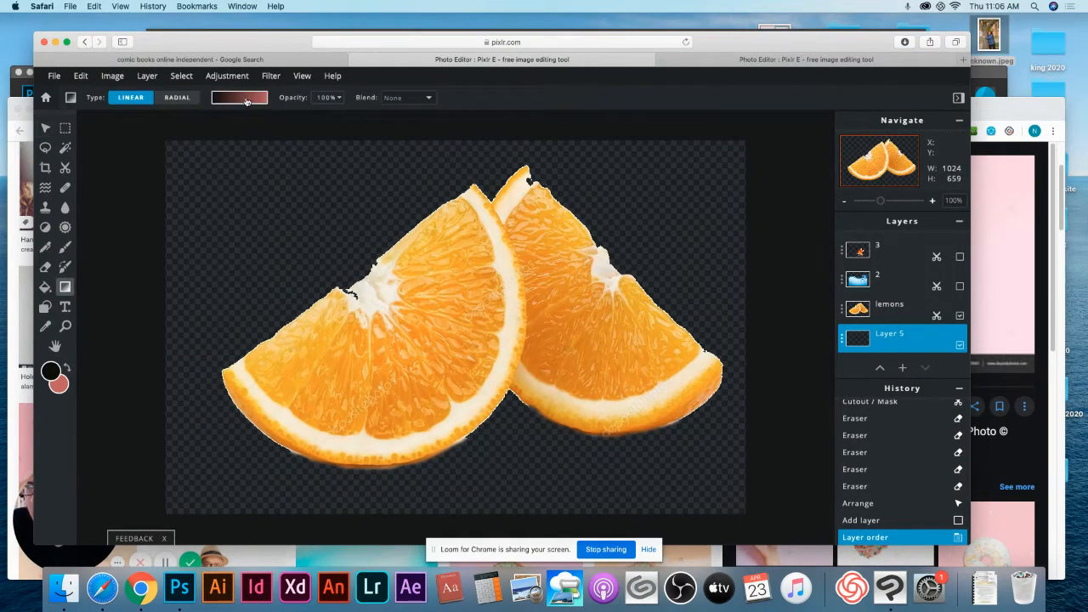
drag(354, 208, 347, 496)
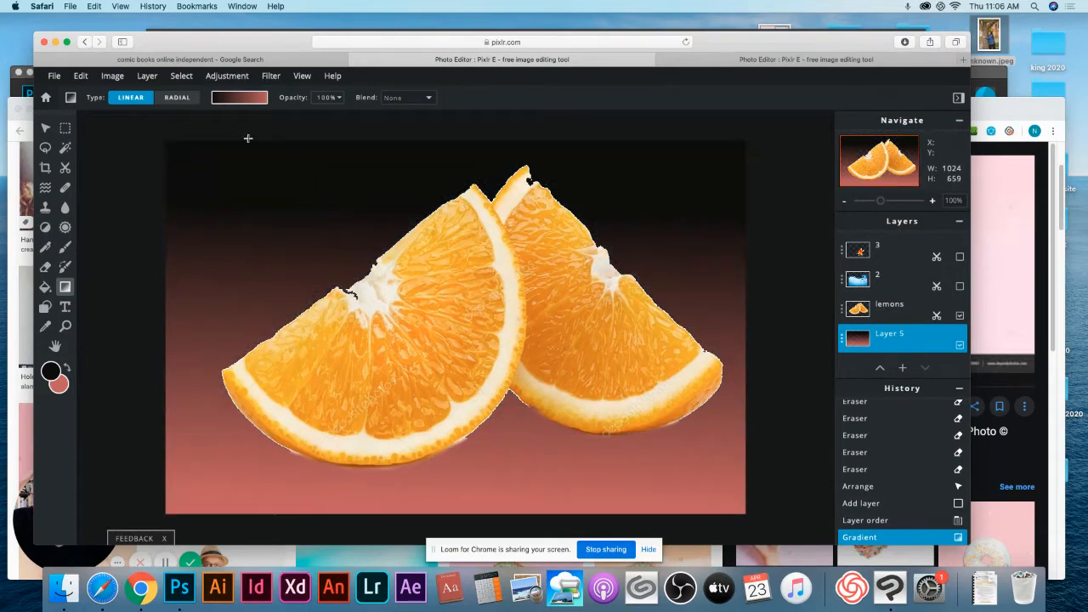
click(239, 103)
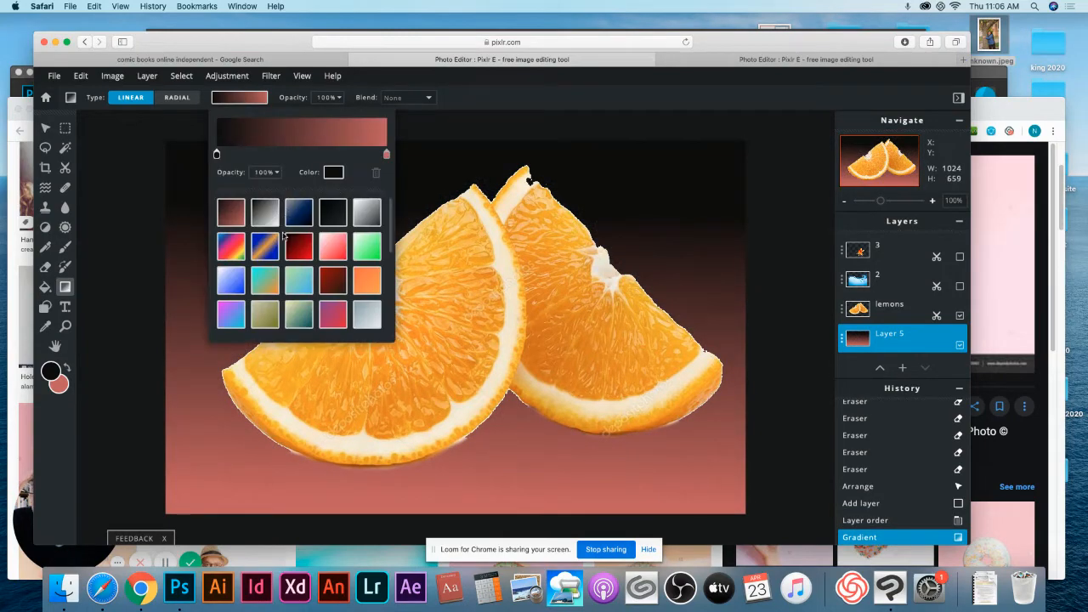
click(507, 128)
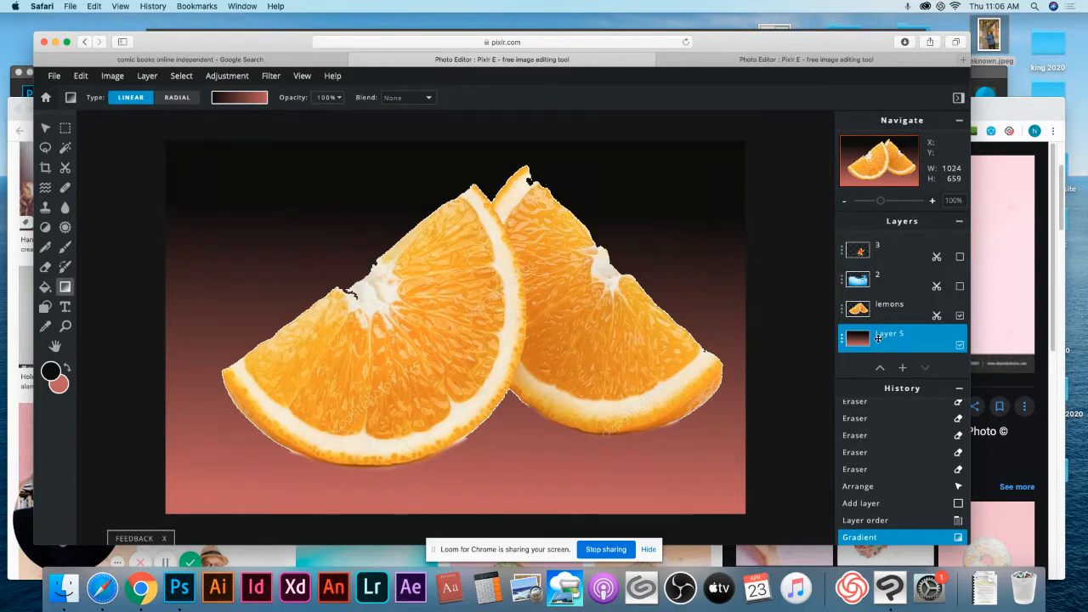
On the lemons layer, erase all the pulp of the front orange slice with the size 40 soft eraser, keeping only its rind.
click(894, 313)
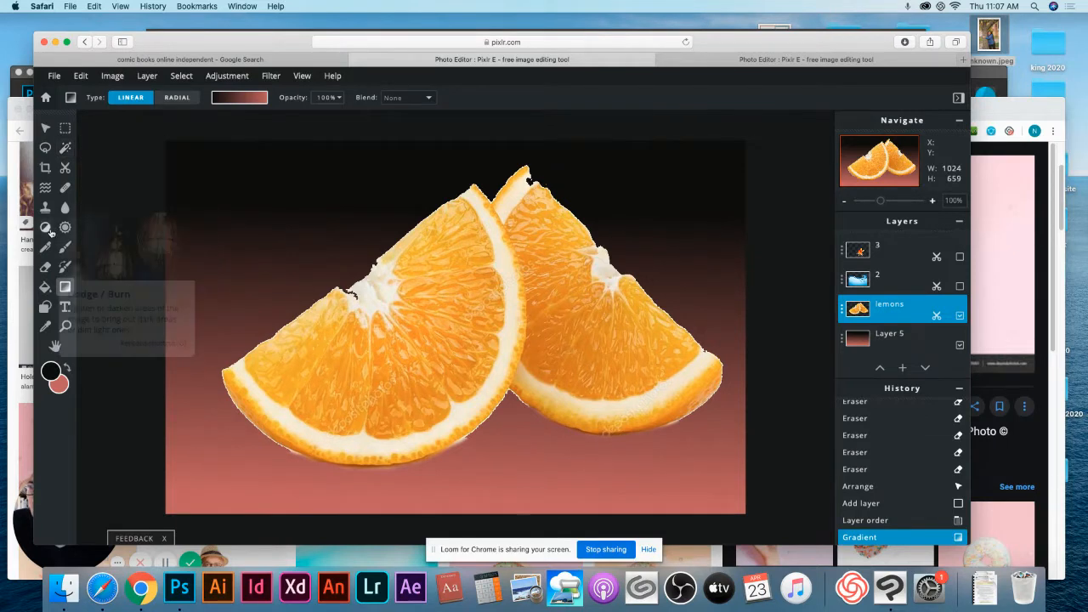
click(45, 268)
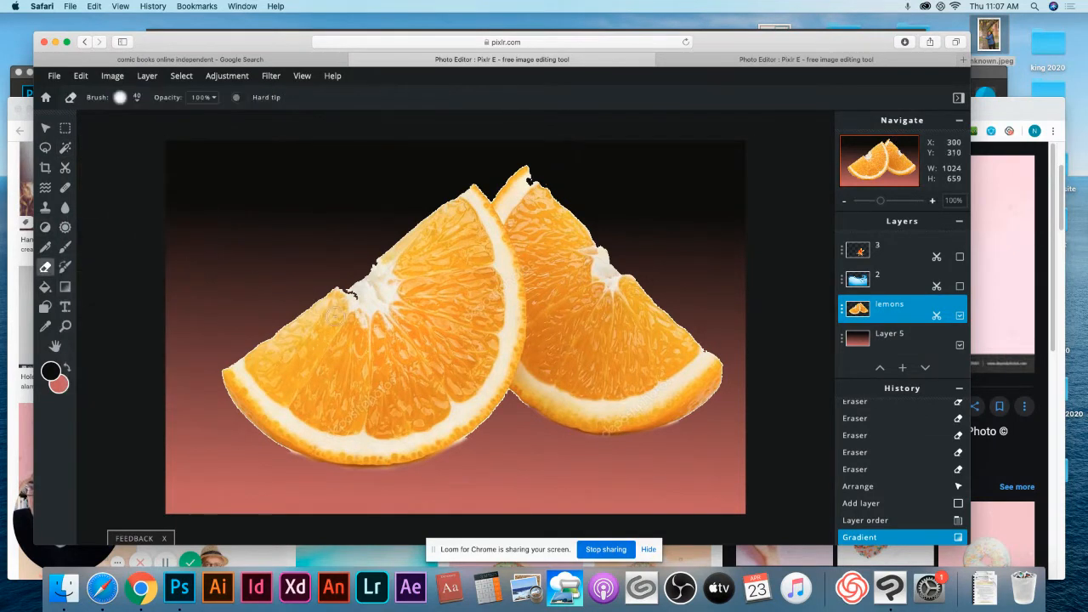
mouse_move(328, 310)
mouse_down()
mouse_move(372, 323)
mouse_move(357, 287)
mouse_move(344, 297)
mouse_move(357, 319)
mouse_move(386, 320)
mouse_move(365, 269)
mouse_move(416, 351)
mouse_move(383, 269)
mouse_move(404, 267)
mouse_move(427, 337)
mouse_move(393, 244)
mouse_move(428, 302)
mouse_move(406, 247)
mouse_move(430, 288)
mouse_move(411, 225)
mouse_move(450, 263)
mouse_move(436, 222)
mouse_move(438, 209)
mouse_move(455, 230)
mouse_move(447, 207)
mouse_move(476, 236)
mouse_move(495, 308)
mouse_up()
mouse_move(469, 229)
mouse_down()
mouse_move(491, 303)
mouse_move(481, 347)
mouse_move(456, 233)
mouse_move(460, 332)
mouse_move(468, 265)
mouse_move(461, 355)
mouse_up()
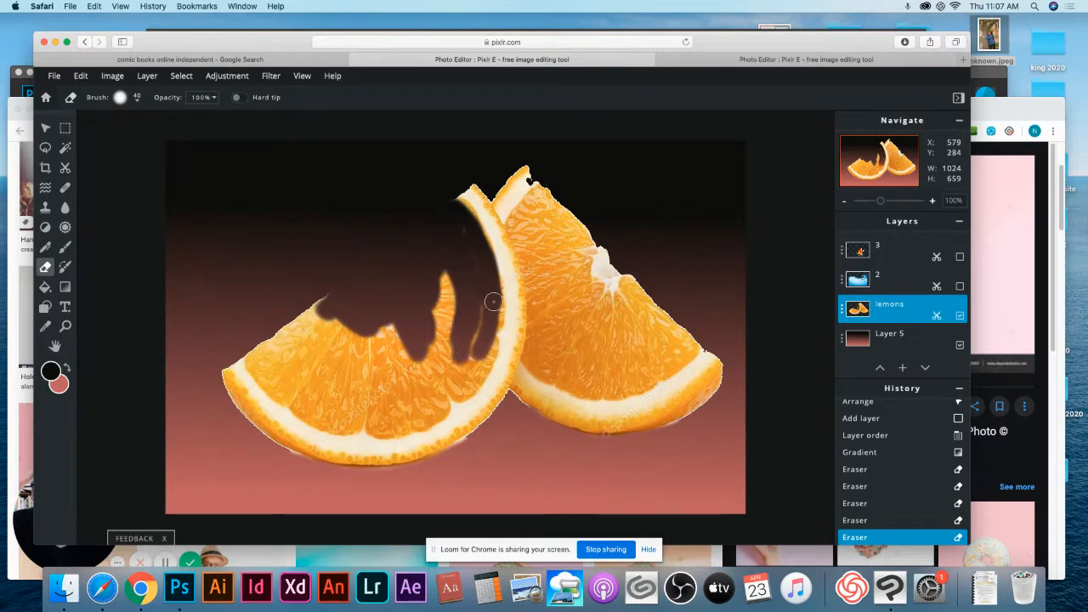
mouse_move(493, 301)
mouse_down()
mouse_move(472, 385)
mouse_move(425, 423)
mouse_move(325, 425)
mouse_move(252, 367)
mouse_move(253, 346)
mouse_move(330, 301)
mouse_move(269, 349)
mouse_move(269, 365)
mouse_move(313, 401)
mouse_move(384, 423)
mouse_move(277, 369)
mouse_up()
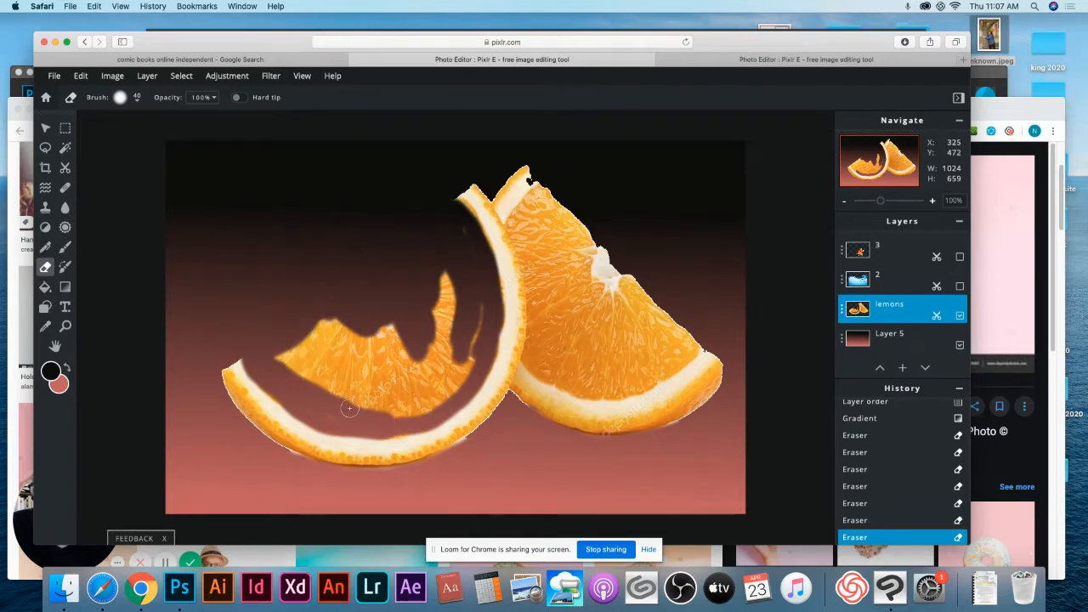
mouse_move(349, 409)
mouse_down()
mouse_move(349, 327)
mouse_move(310, 344)
mouse_move(349, 283)
mouse_move(274, 355)
mouse_move(314, 397)
mouse_move(357, 416)
mouse_move(285, 379)
mouse_move(377, 391)
mouse_move(292, 353)
mouse_move(349, 401)
mouse_move(406, 396)
mouse_move(309, 347)
mouse_move(374, 368)
mouse_move(343, 344)
mouse_move(391, 327)
mouse_up()
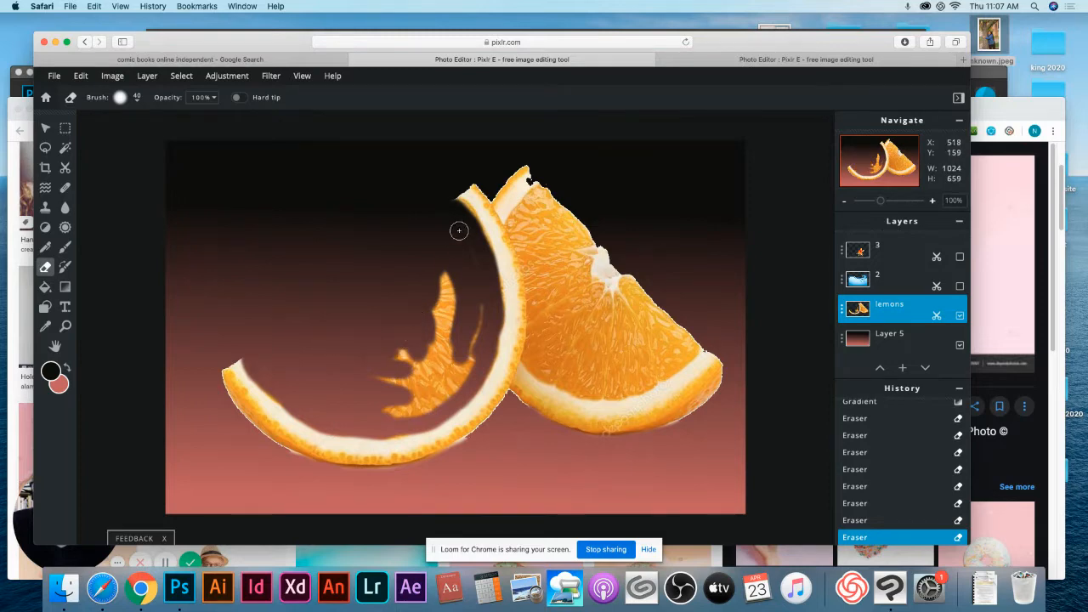
mouse_move(468, 355)
mouse_down()
mouse_move(427, 408)
mouse_move(386, 414)
mouse_move(431, 394)
mouse_move(365, 373)
mouse_move(443, 369)
mouse_move(414, 381)
mouse_move(447, 367)
mouse_move(383, 348)
mouse_move(452, 364)
mouse_move(447, 241)
mouse_move(433, 338)
mouse_move(433, 290)
mouse_up()
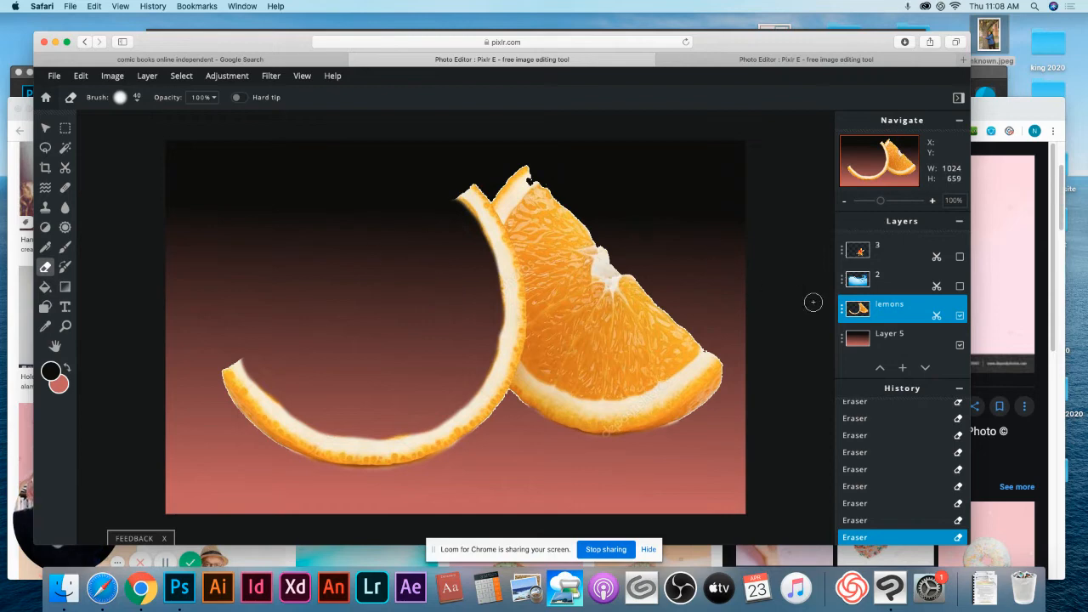
Show layer 2, tilt the wave counterclockwise, scale it to about 630 × 440 and move it over the hollowed front slice.
click(960, 286)
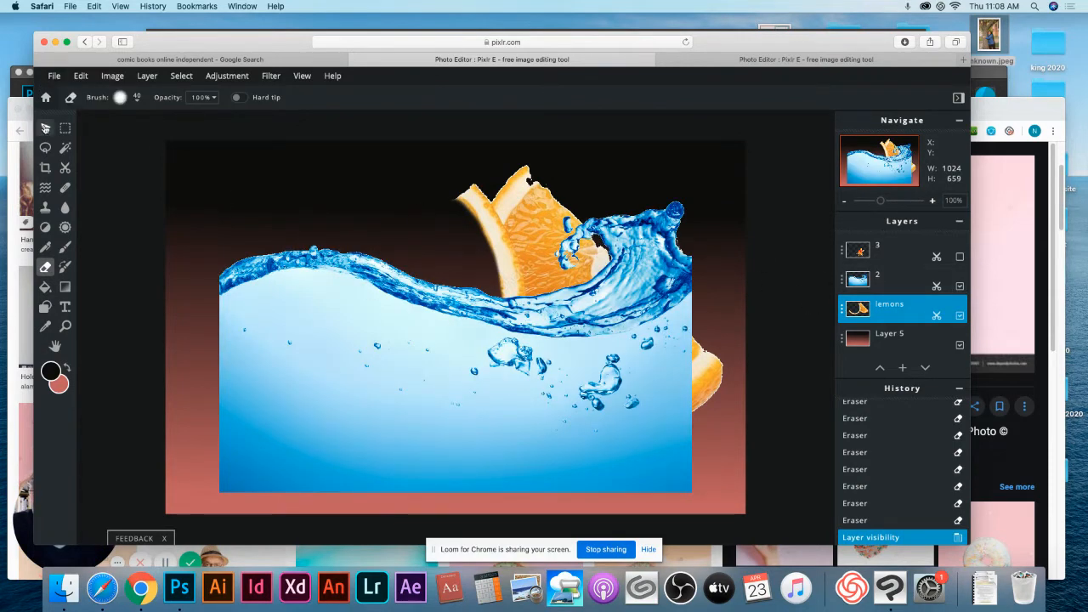
click(45, 127)
mouse_move(423, 359)
mouse_down()
mouse_move(463, 334)
mouse_move(405, 352)
mouse_up()
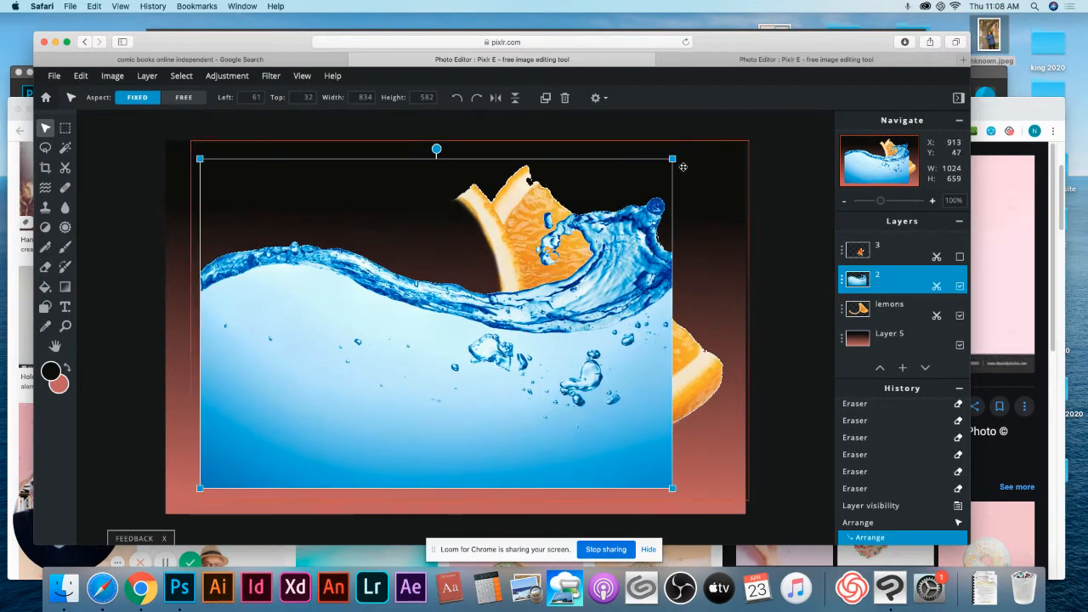
drag(436, 150, 396, 155)
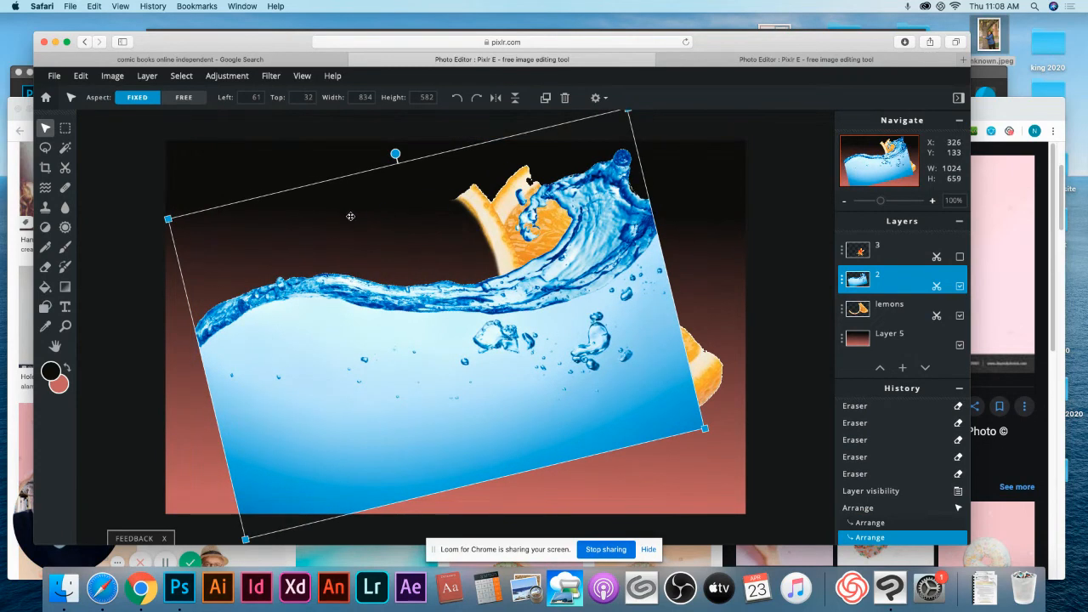
drag(168, 218, 292, 236)
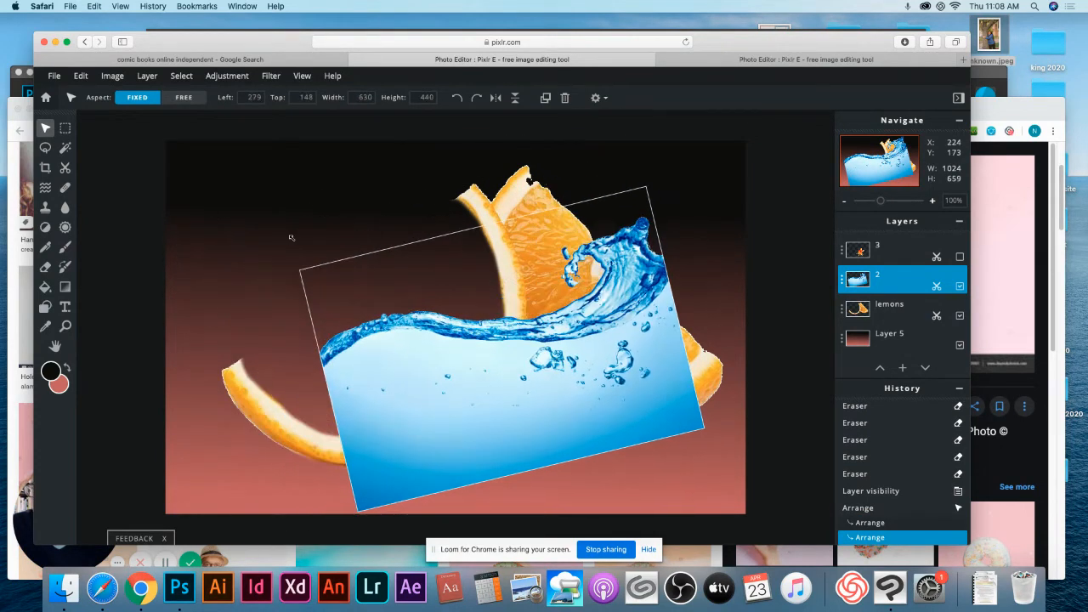
drag(510, 399, 406, 410)
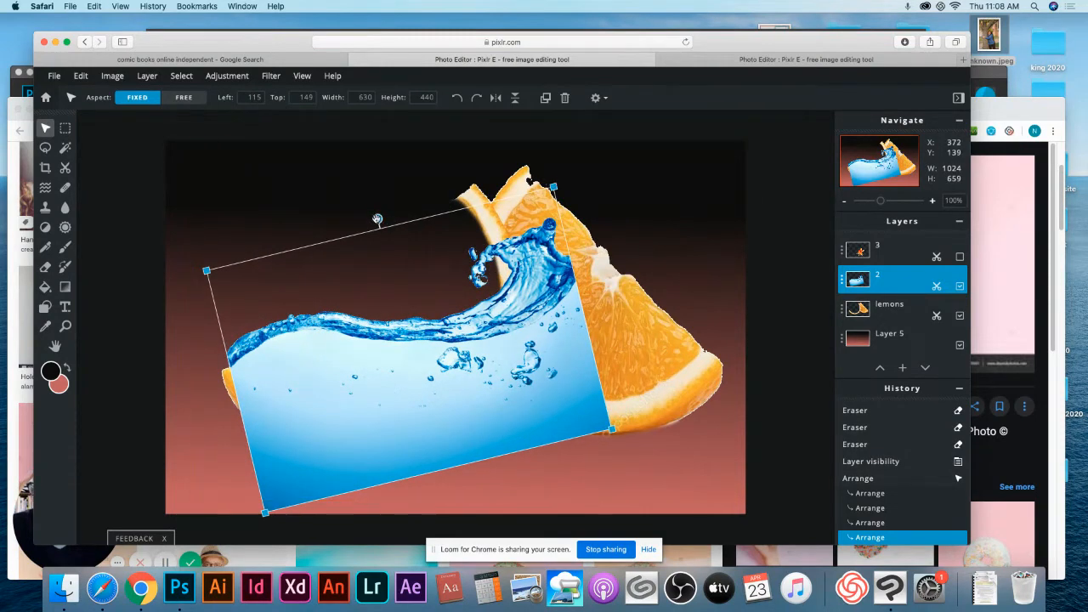
Rotate the wave further counterclockwise, shrink it to about 581 × 405 and place it at about left 119, top 112.
drag(379, 219, 344, 244)
drag(498, 311, 497, 278)
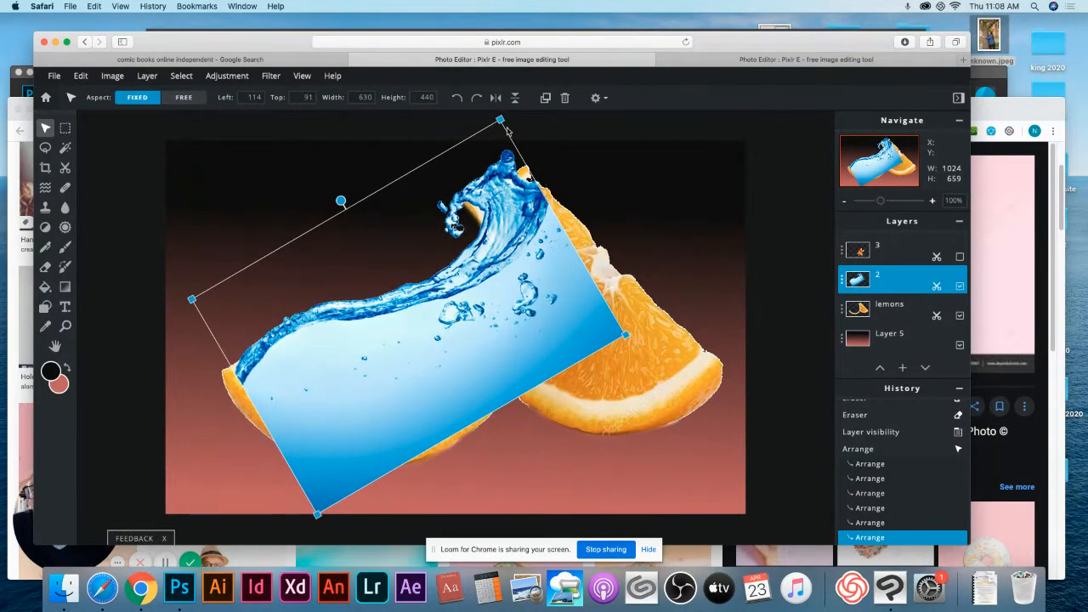
drag(501, 120, 481, 140)
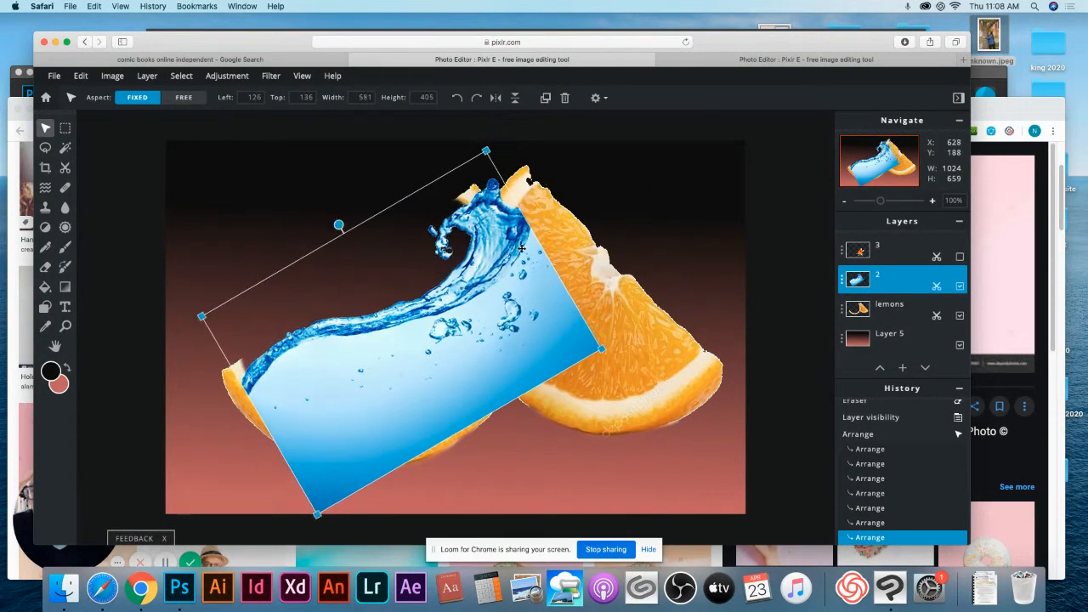
drag(518, 251, 514, 237)
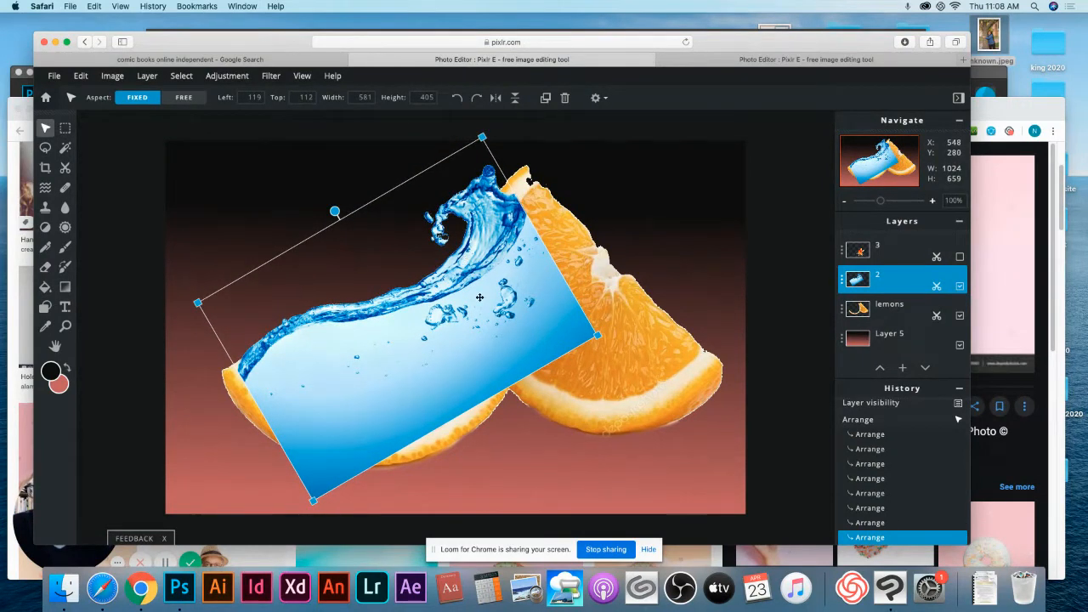
Set the transparency of layer 2 to 71 so the rind shows through the water.
click(845, 284)
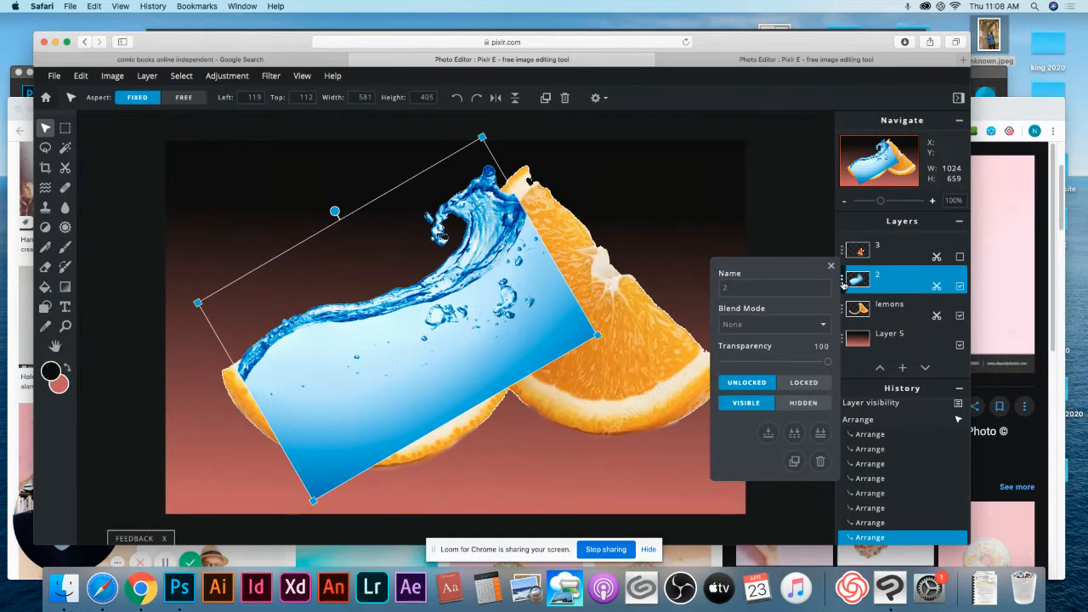
drag(828, 366, 802, 365)
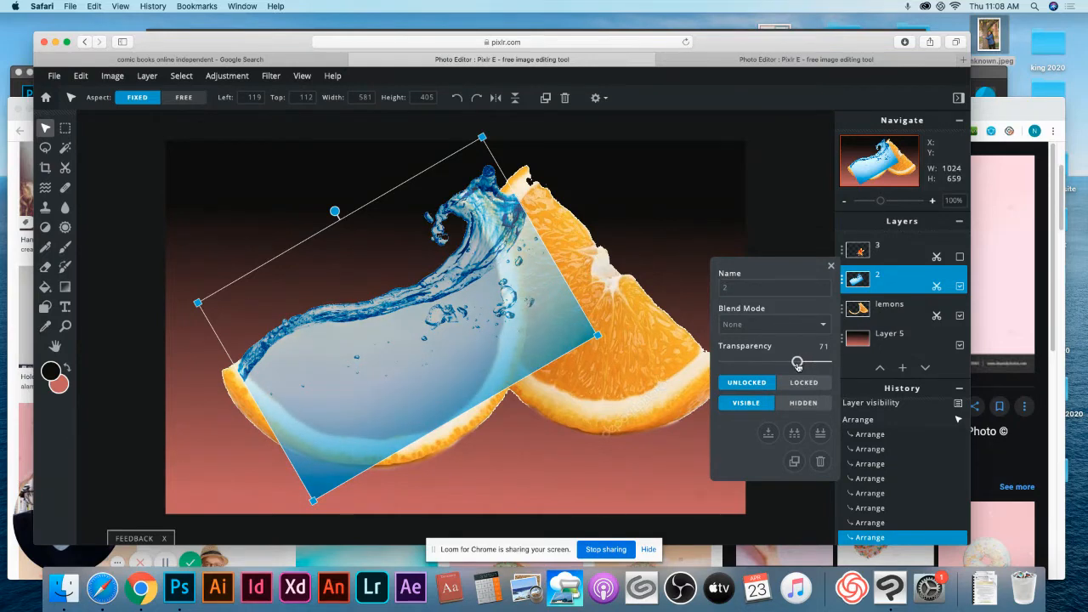
click(807, 238)
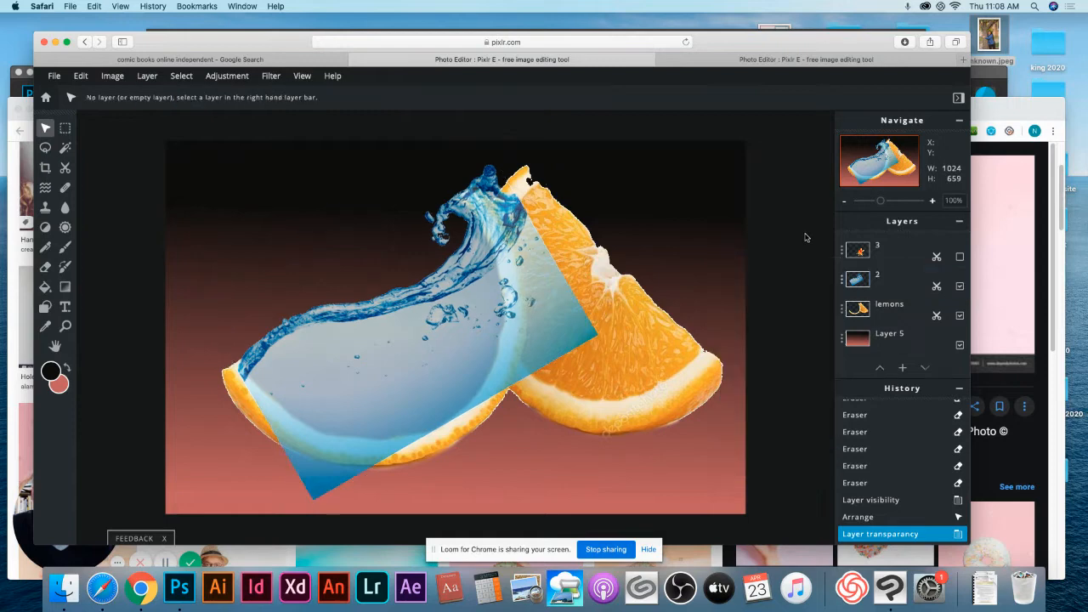
Free distort the wave to about right top 627 × -29, left bottom 74 × 623 and right bottom 777 × 660, and apply it.
click(526, 280)
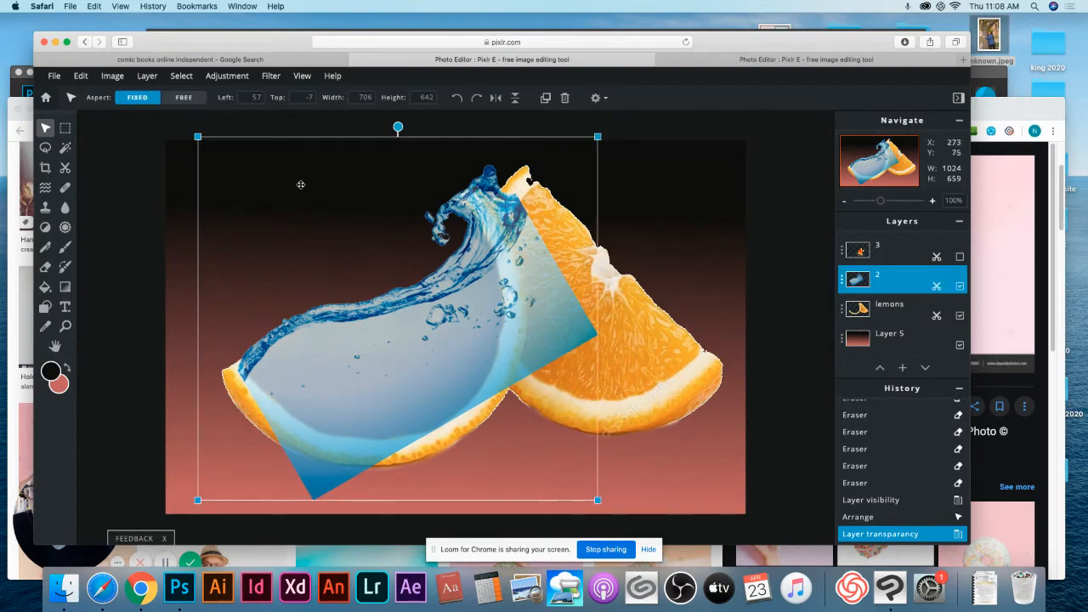
click(120, 77)
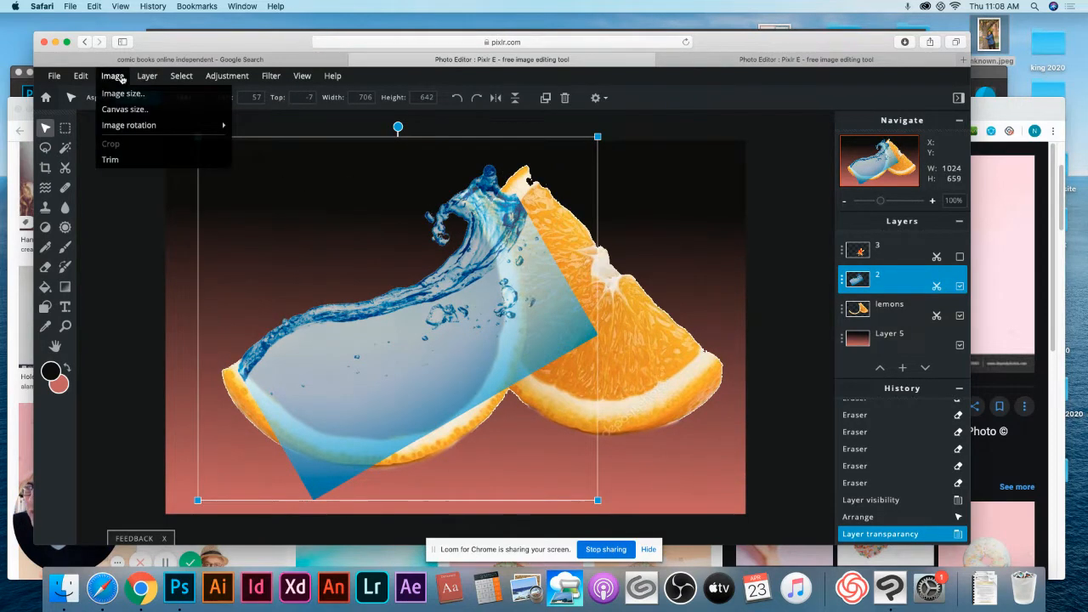
mouse_move(79, 78)
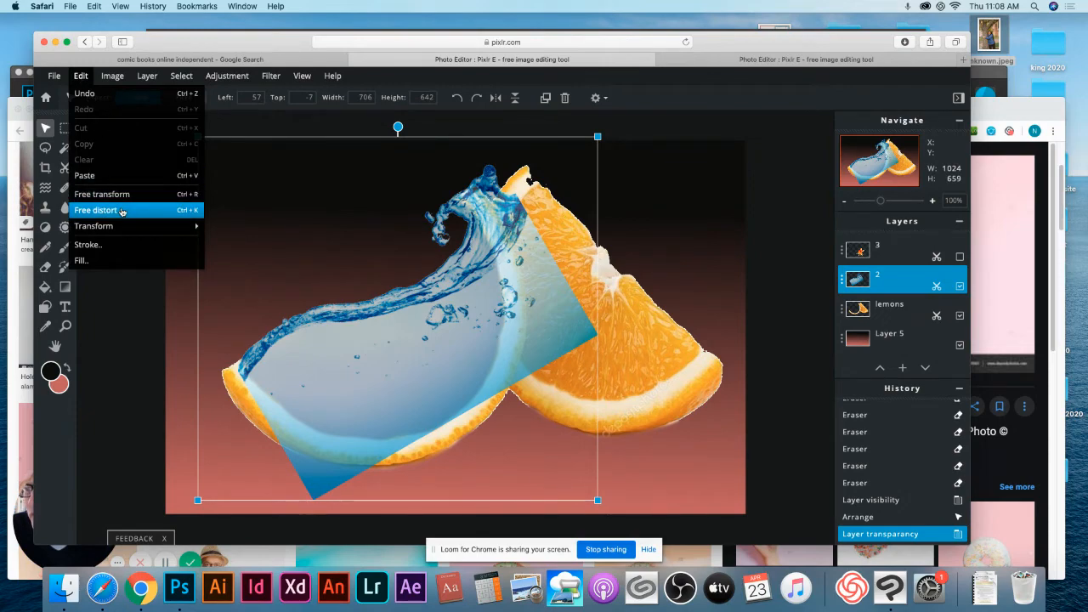
click(155, 210)
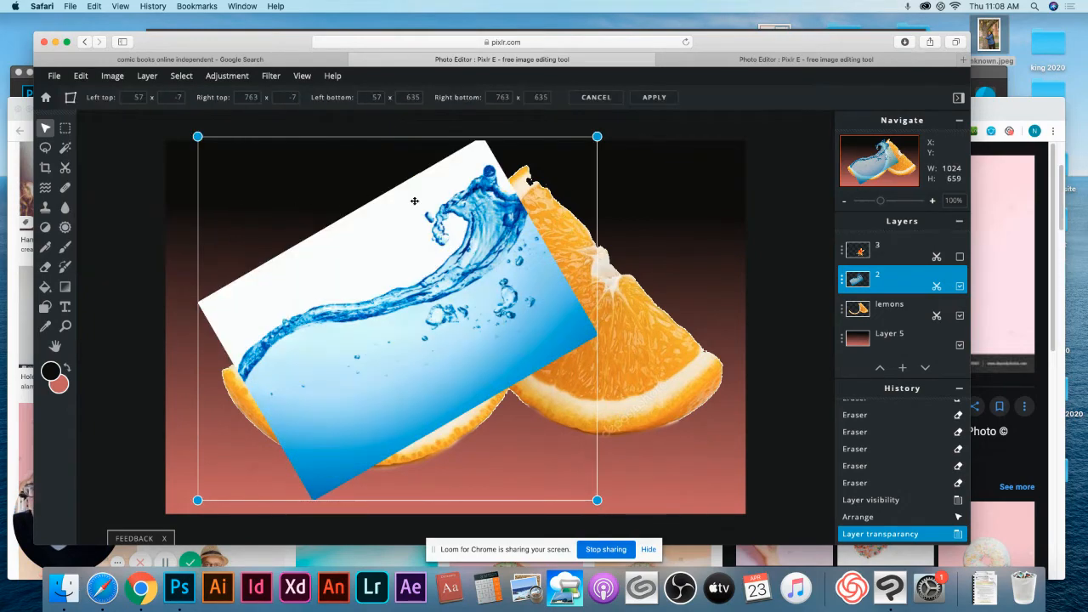
drag(598, 141, 520, 124)
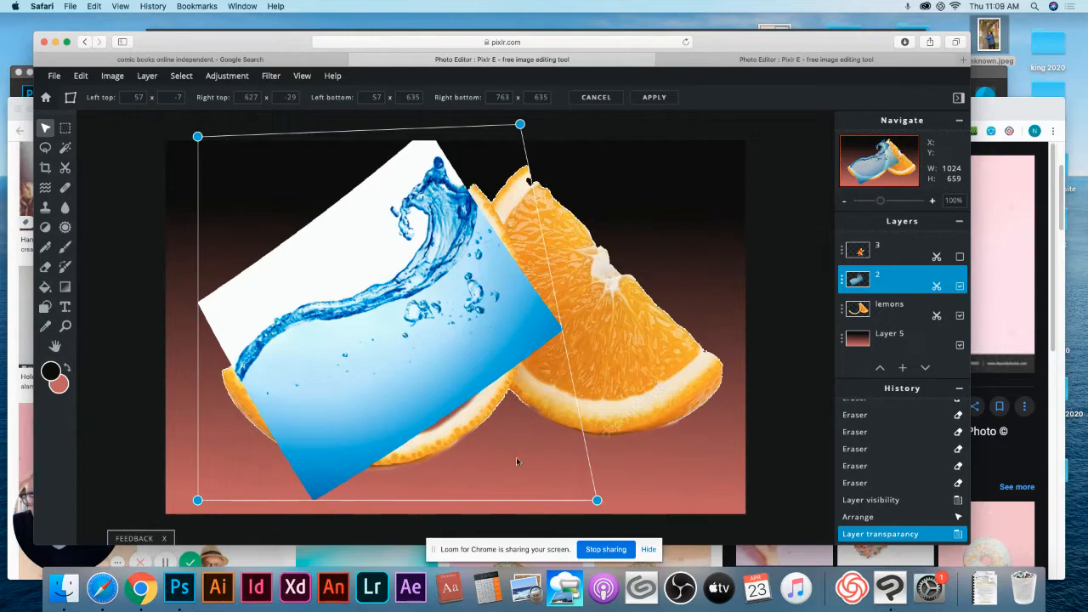
mouse_move(198, 500)
mouse_down()
mouse_move(212, 481)
mouse_move(208, 493)
mouse_up()
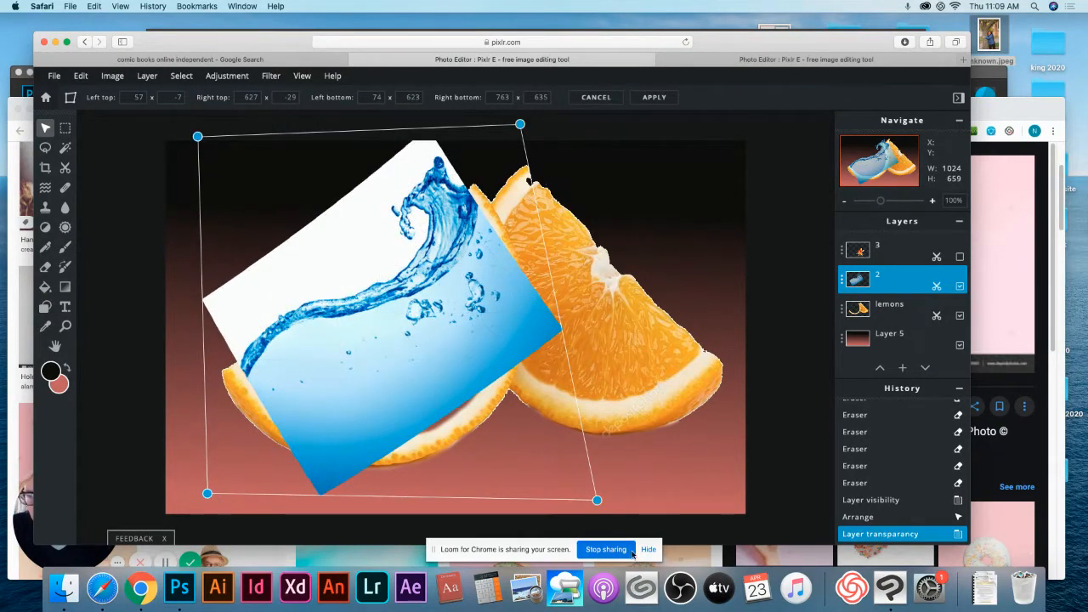
drag(599, 502, 604, 514)
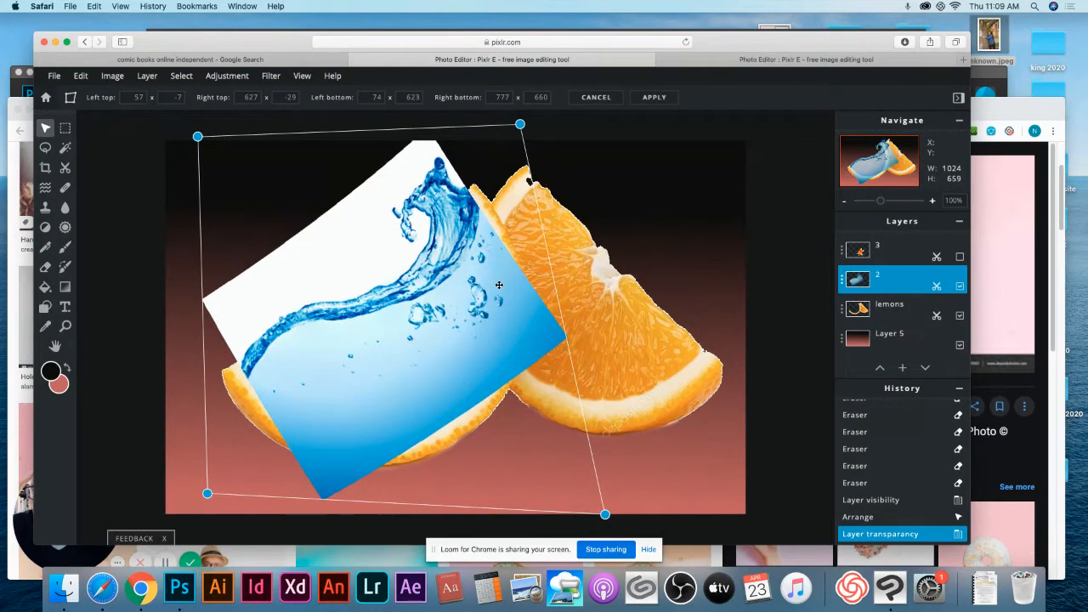
click(46, 128)
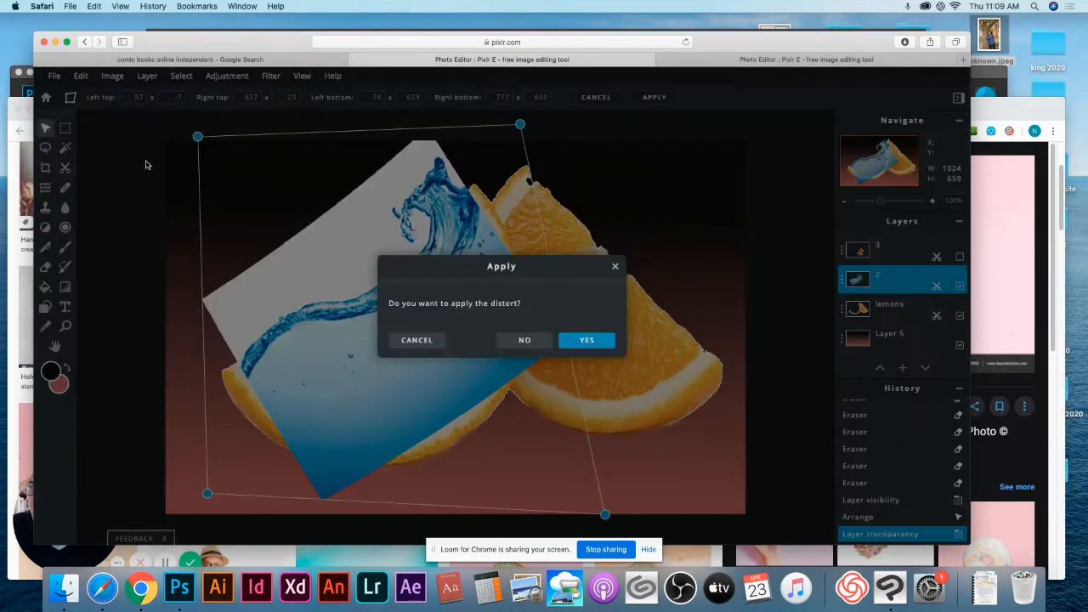
click(587, 341)
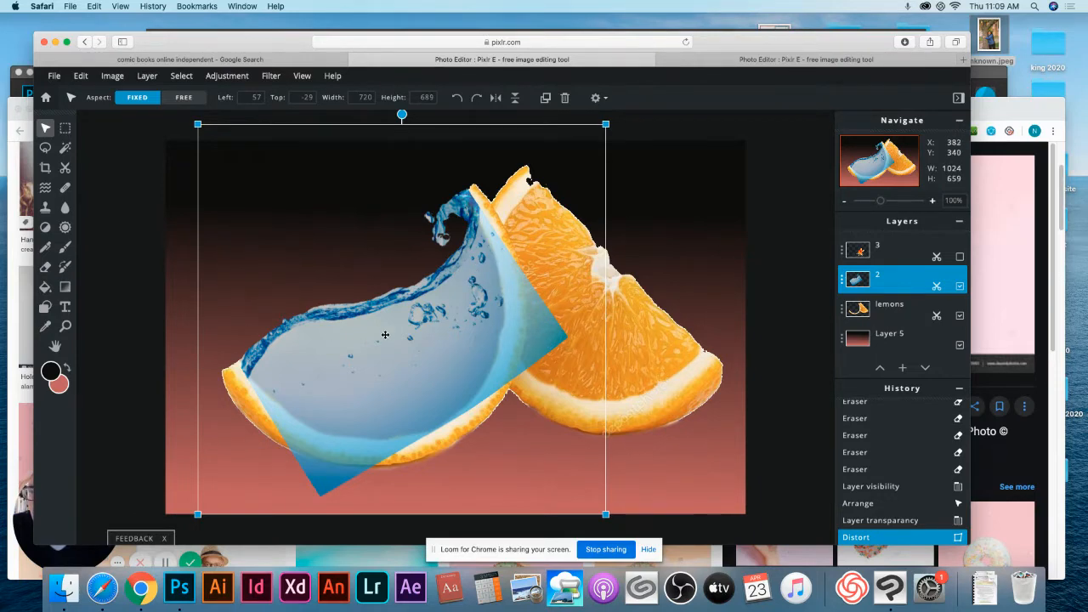
Move the wave to about left 43, top -36, and erase the water spilling over the front slice's lower-left rind.
drag(426, 335, 418, 332)
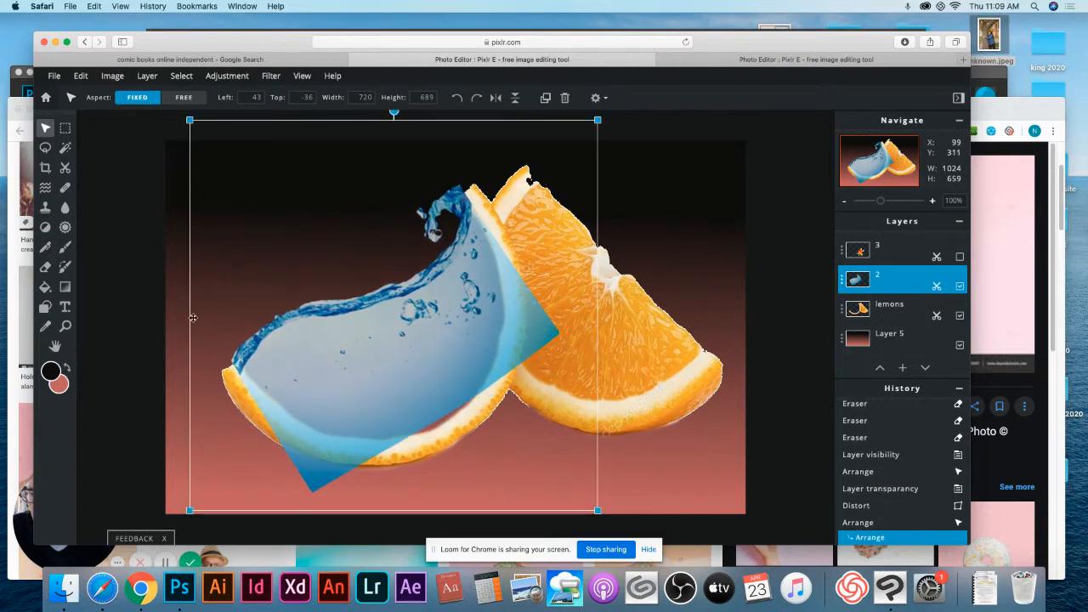
click(45, 266)
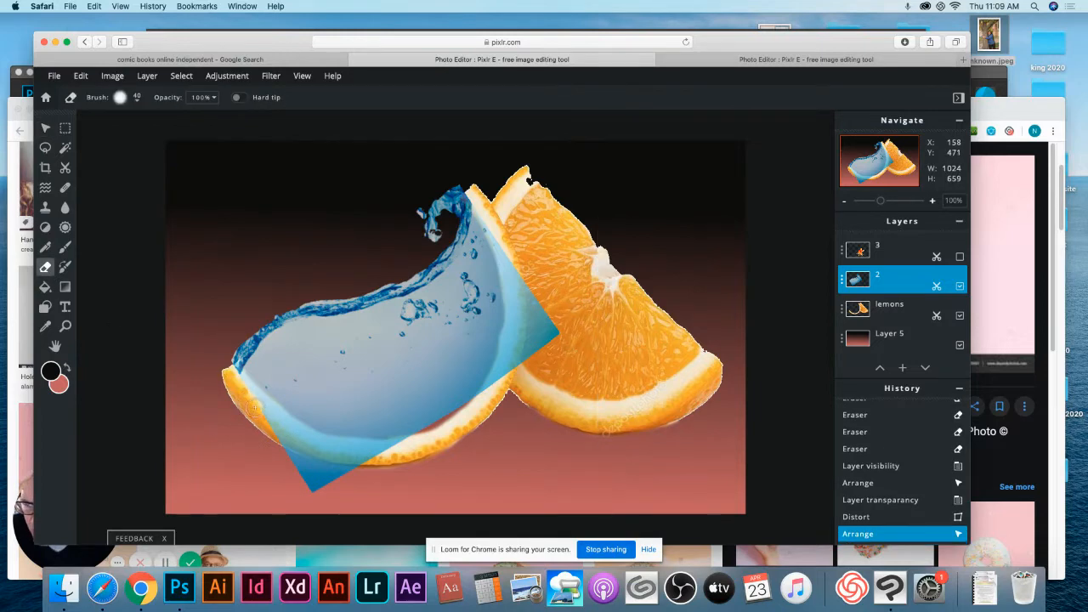
drag(278, 435, 343, 483)
mouse_move(278, 466)
mouse_down()
mouse_move(359, 475)
mouse_move(300, 475)
mouse_move(360, 467)
mouse_move(316, 459)
mouse_move(405, 455)
mouse_up()
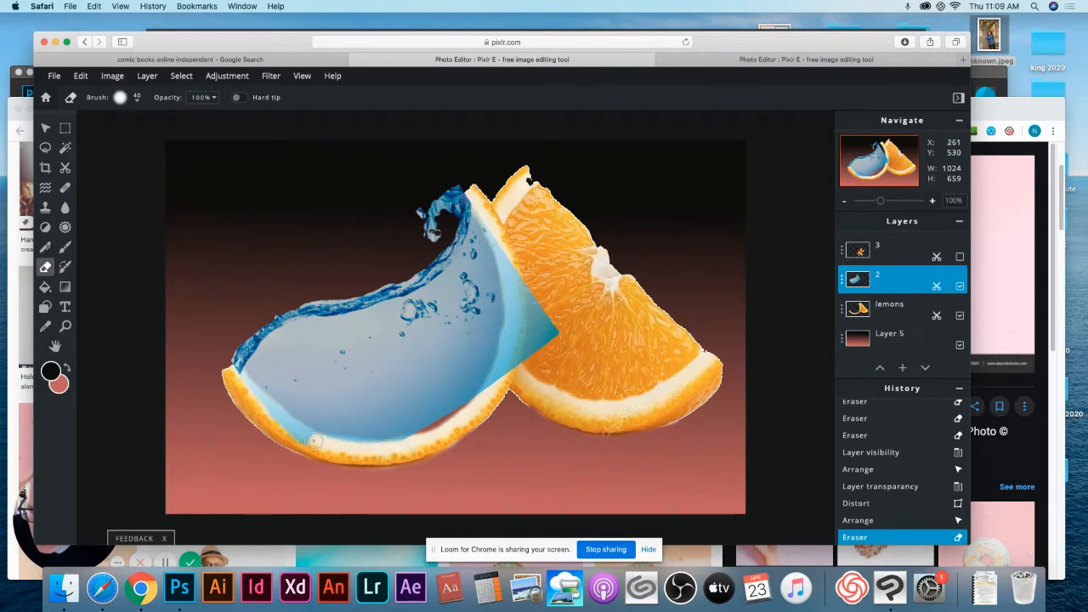
drag(260, 411, 263, 418)
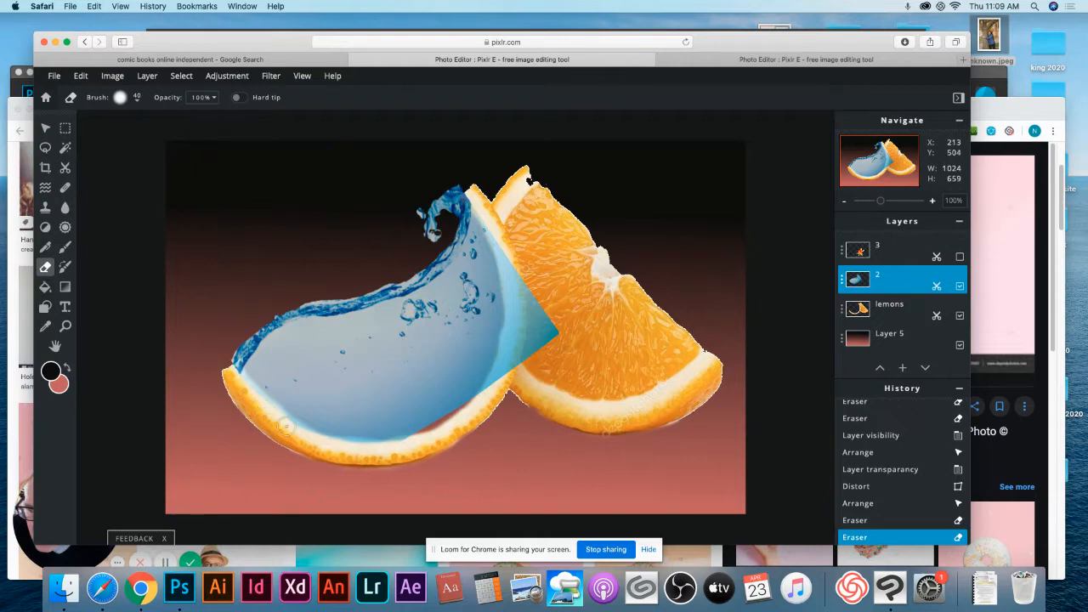
click(287, 428)
Move the wave to about left 54, top -21, and erase the water spilling over the front slice's lower and right-hand rind.
click(45, 127)
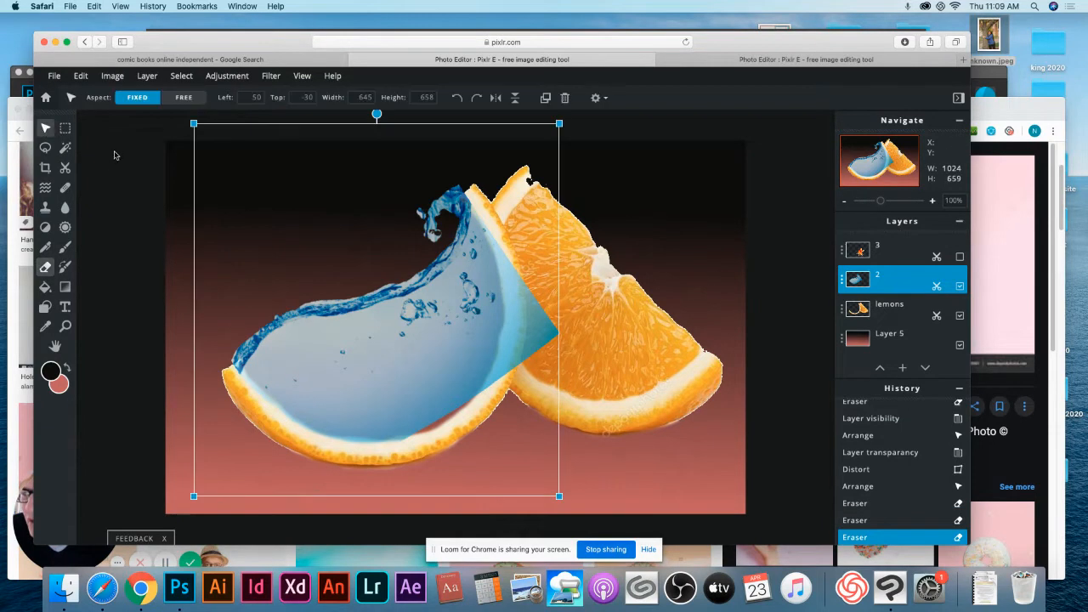
drag(417, 360, 423, 364)
click(423, 364)
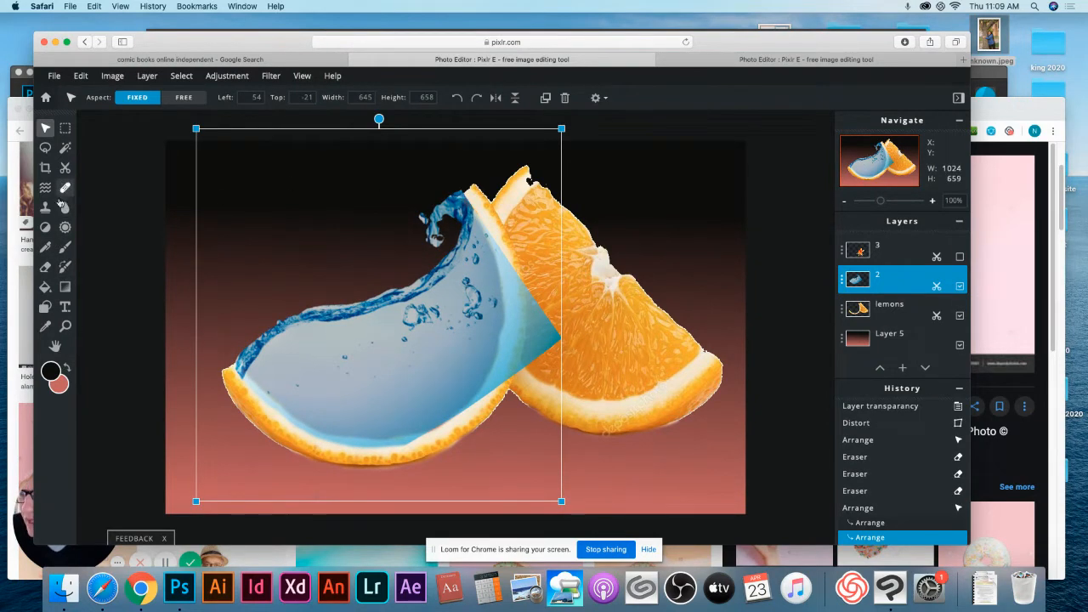
click(45, 266)
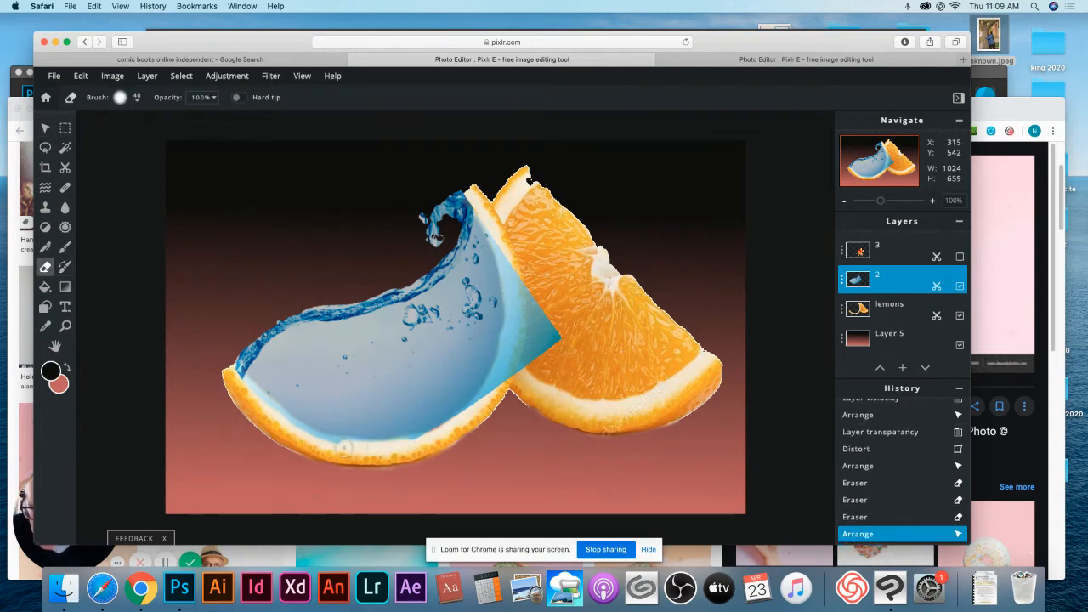
drag(265, 411, 257, 404)
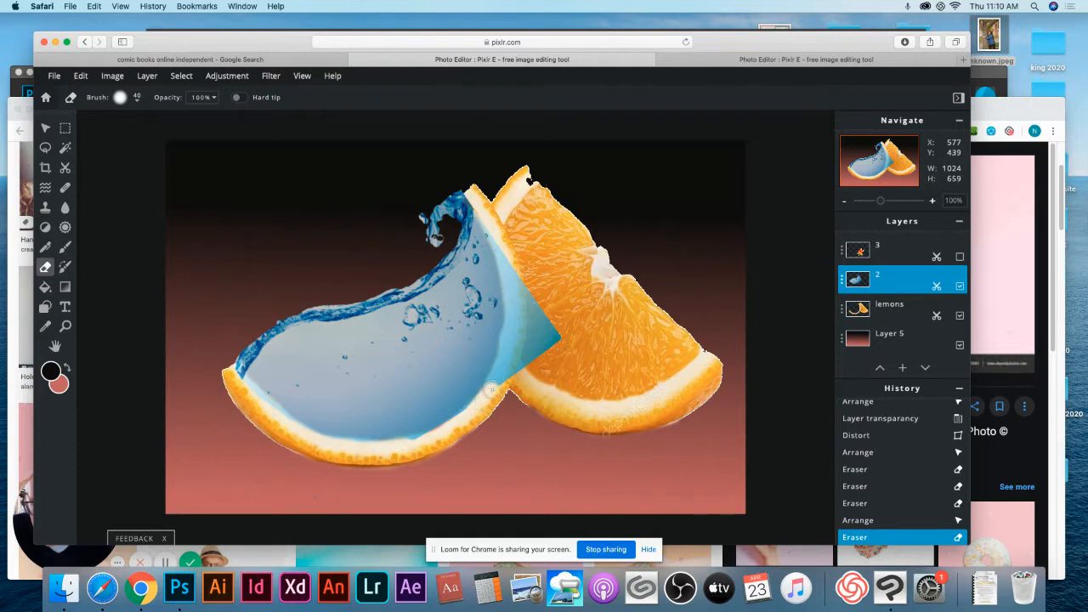
drag(518, 347, 555, 331)
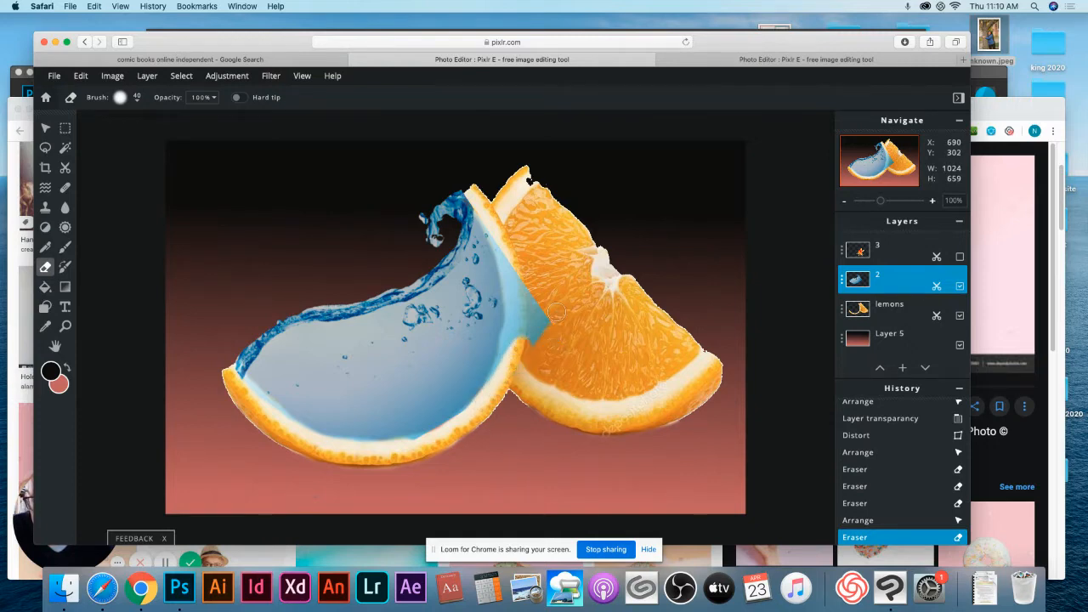
mouse_move(499, 385)
mouse_down()
mouse_move(524, 283)
mouse_move(527, 349)
mouse_move(535, 280)
mouse_move(527, 265)
mouse_move(519, 317)
mouse_move(492, 220)
mouse_move(516, 334)
mouse_move(509, 375)
mouse_up()
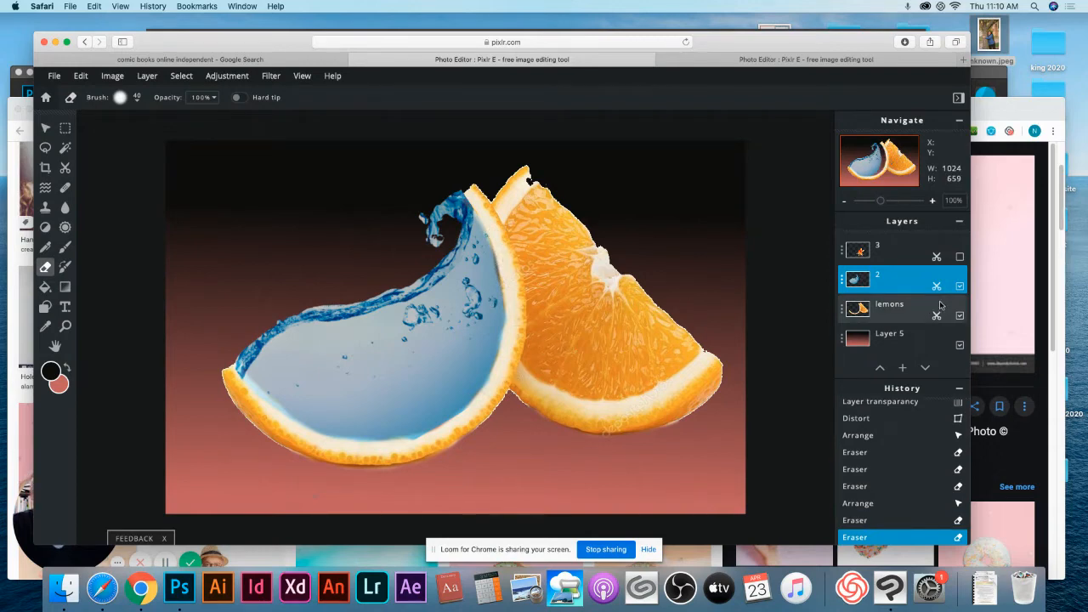
Restore the transparency of layer 2 to 100 and nudge the wave to about left 59, top -22.
click(843, 280)
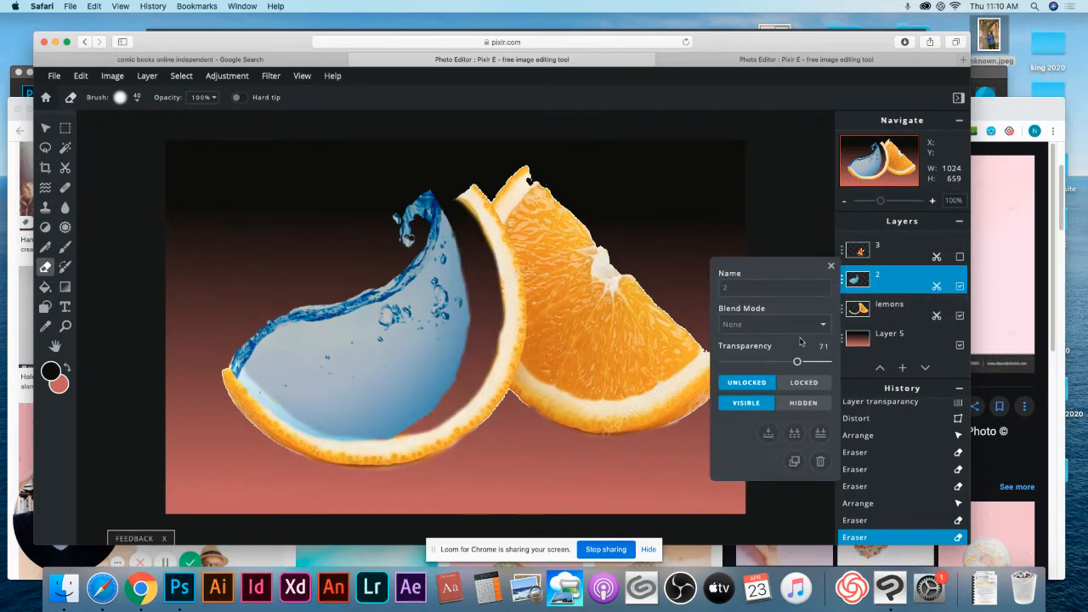
drag(799, 365, 829, 363)
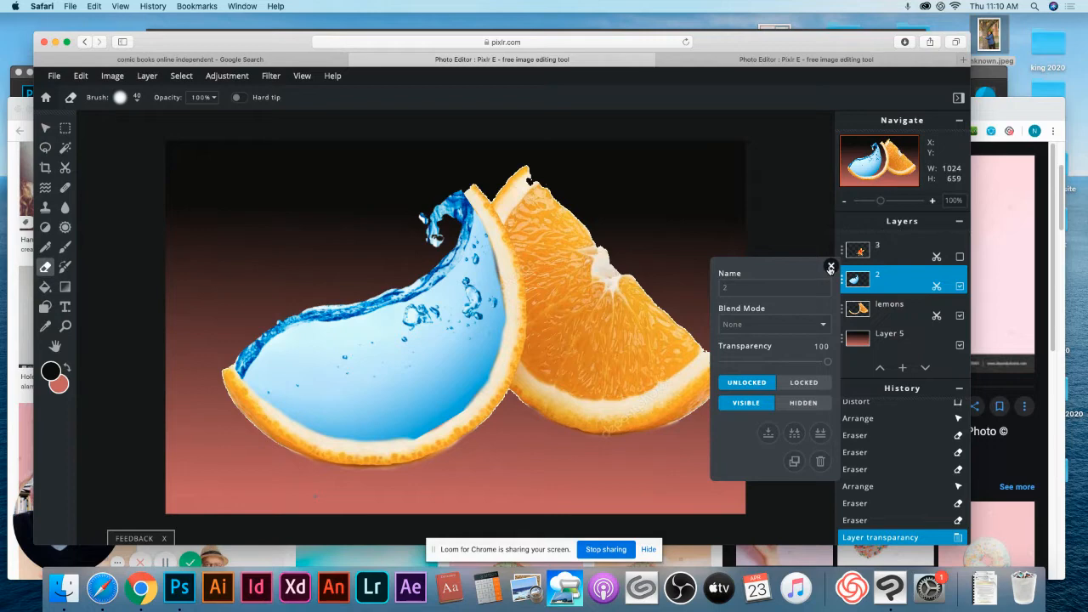
click(831, 268)
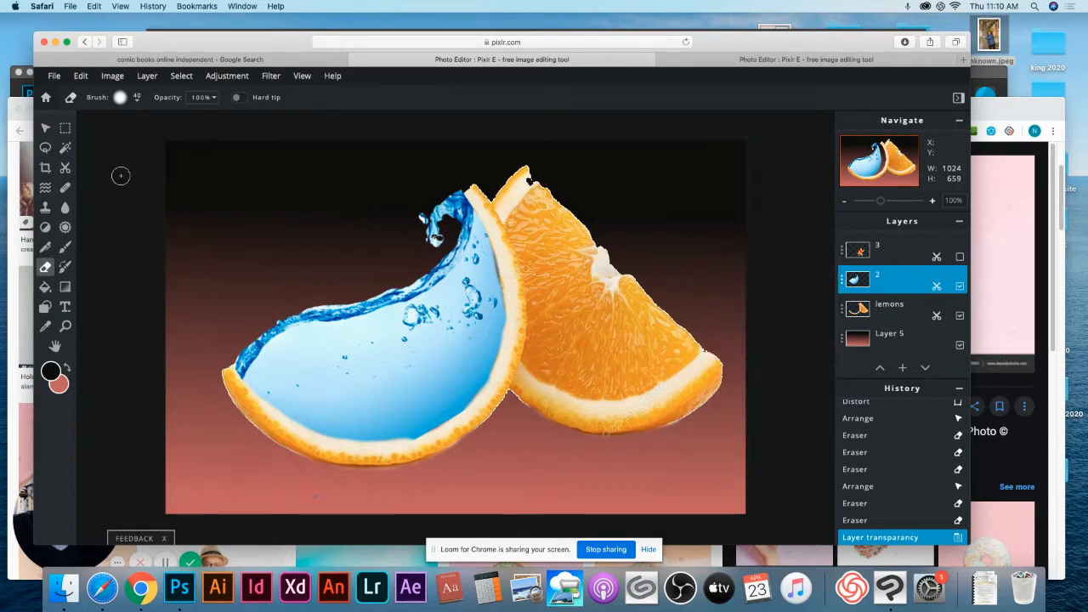
click(45, 127)
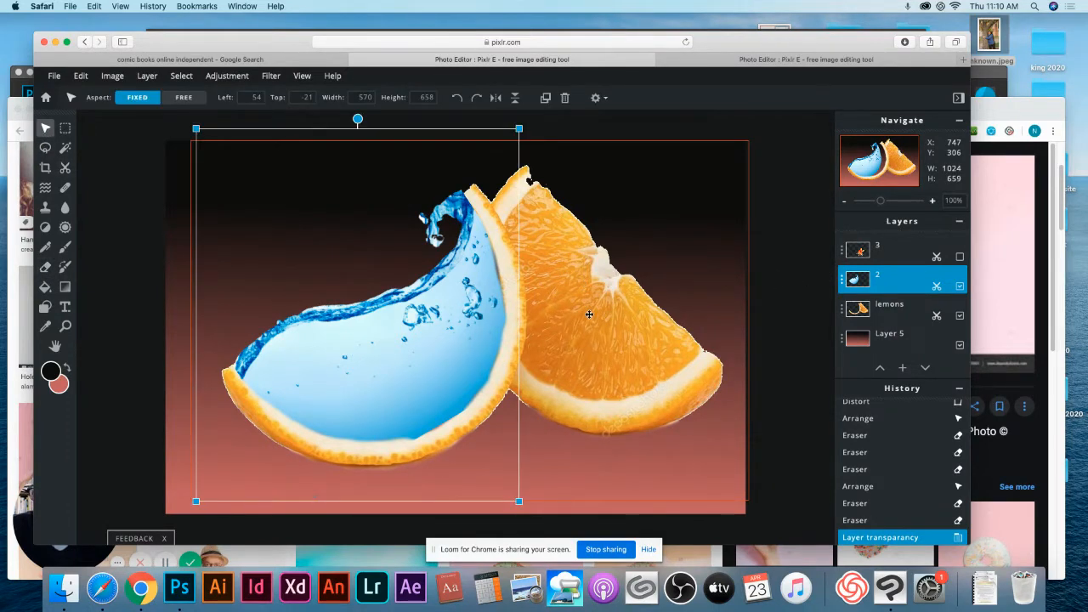
drag(461, 313, 466, 312)
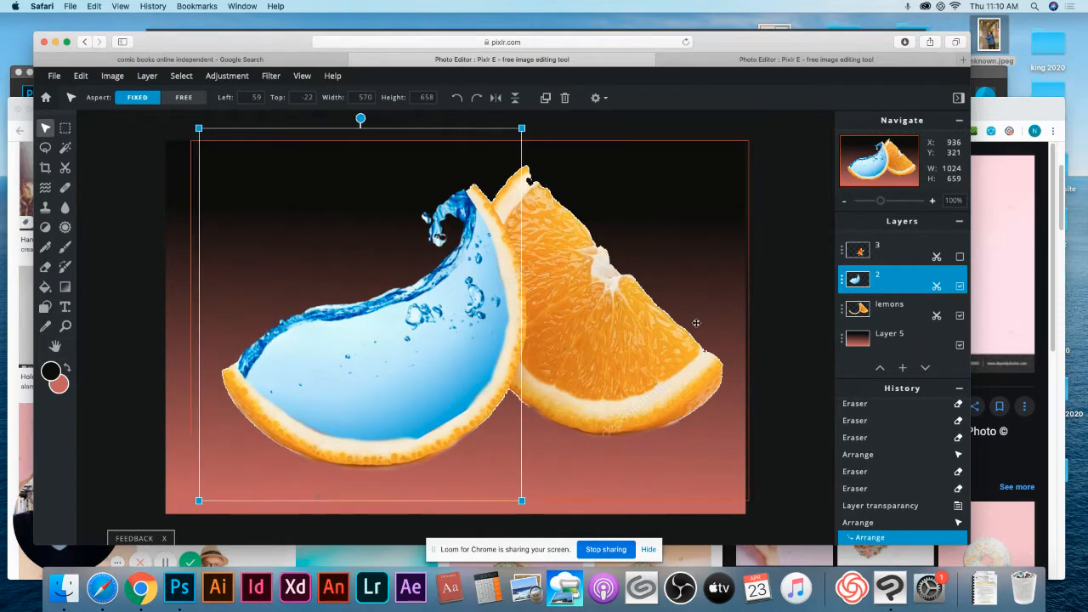
Show the goldfish layer 3, shrink the fish to about 287 × 210 and place it in the water at about left 170, top 311.
click(962, 258)
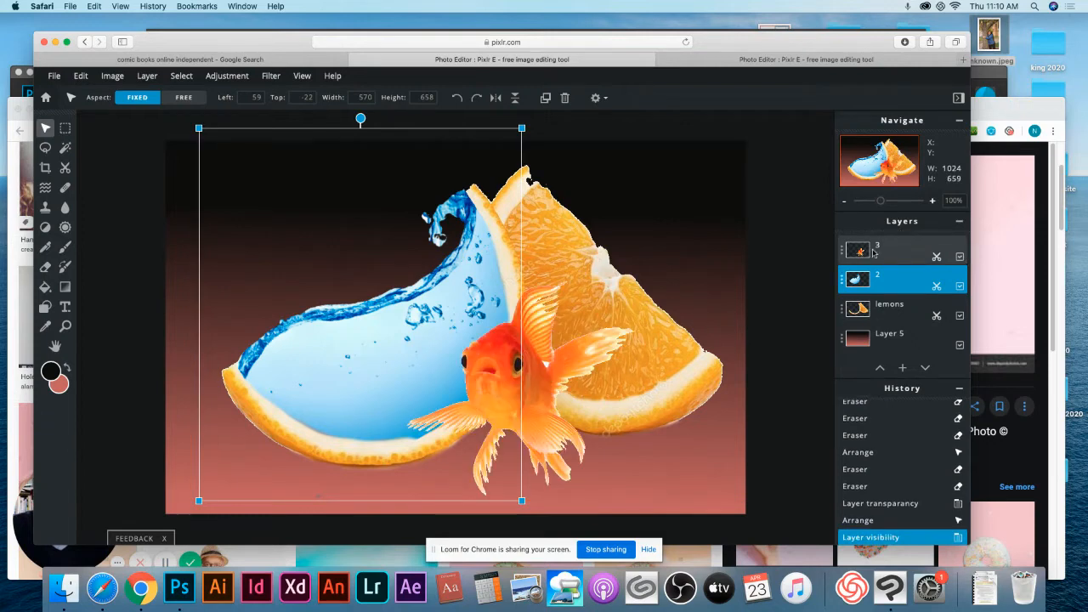
drag(538, 386, 436, 354)
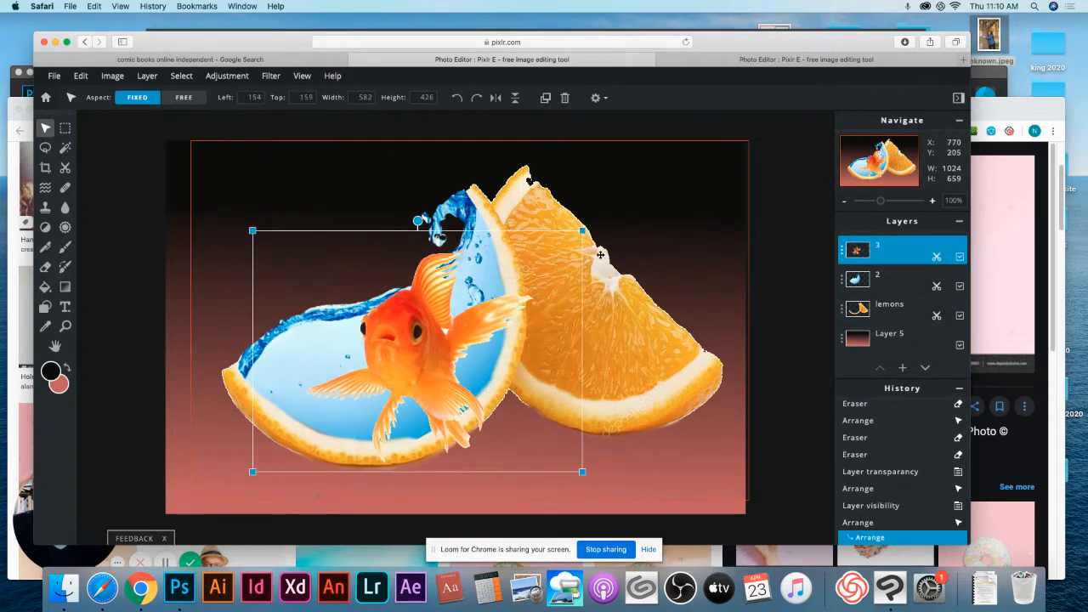
drag(583, 231, 439, 330)
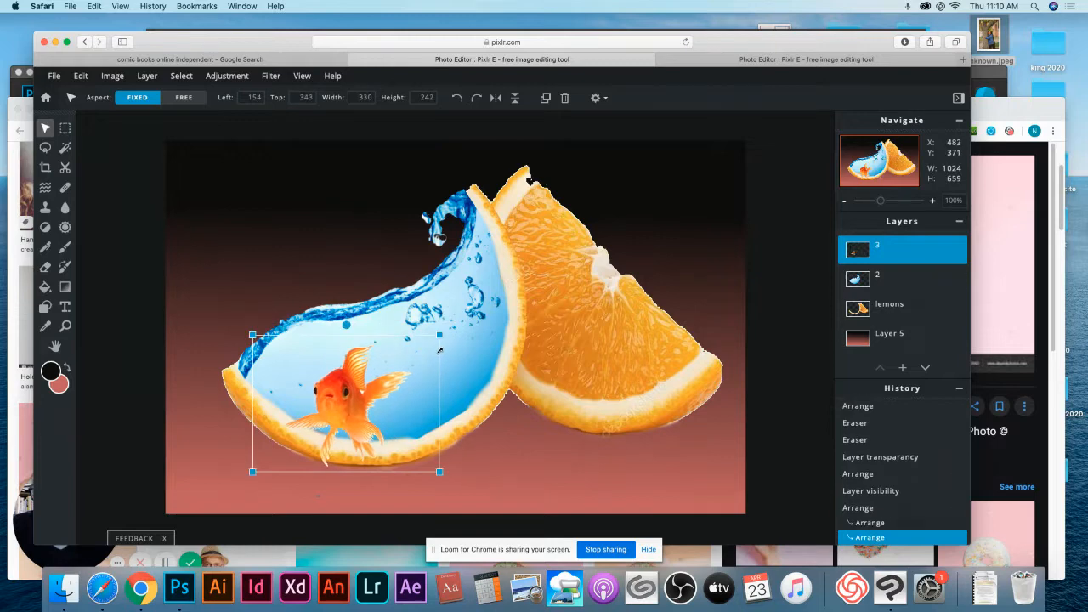
drag(349, 402, 356, 384)
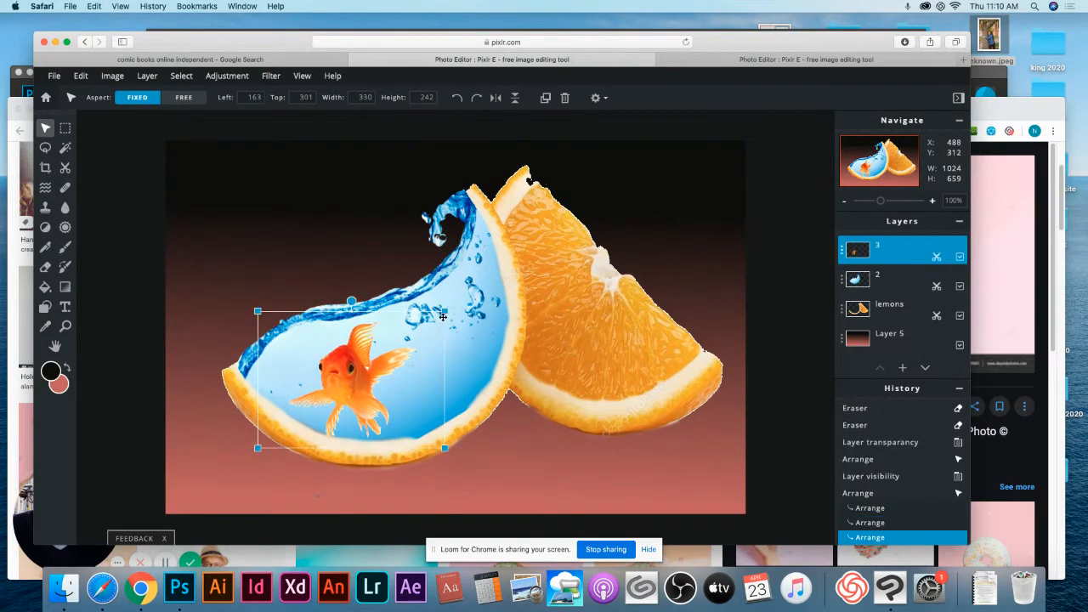
drag(444, 312, 420, 329)
mouse_move(373, 379)
mouse_down()
mouse_move(364, 366)
mouse_move(352, 378)
mouse_up()
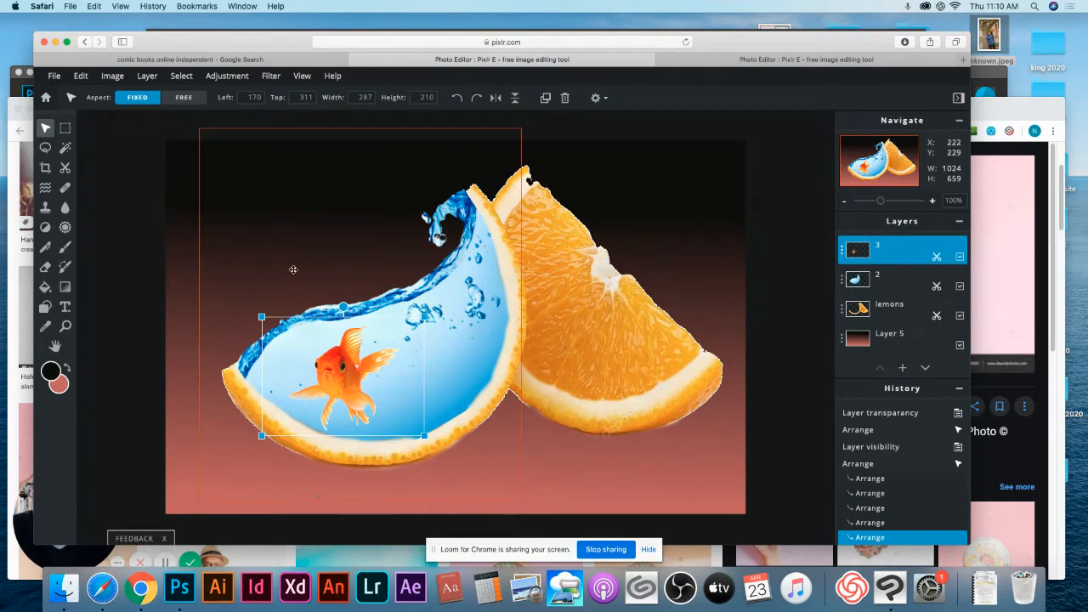
Set the transparency of the goldfish layer 3 to about 82 and deselect the layer.
click(842, 255)
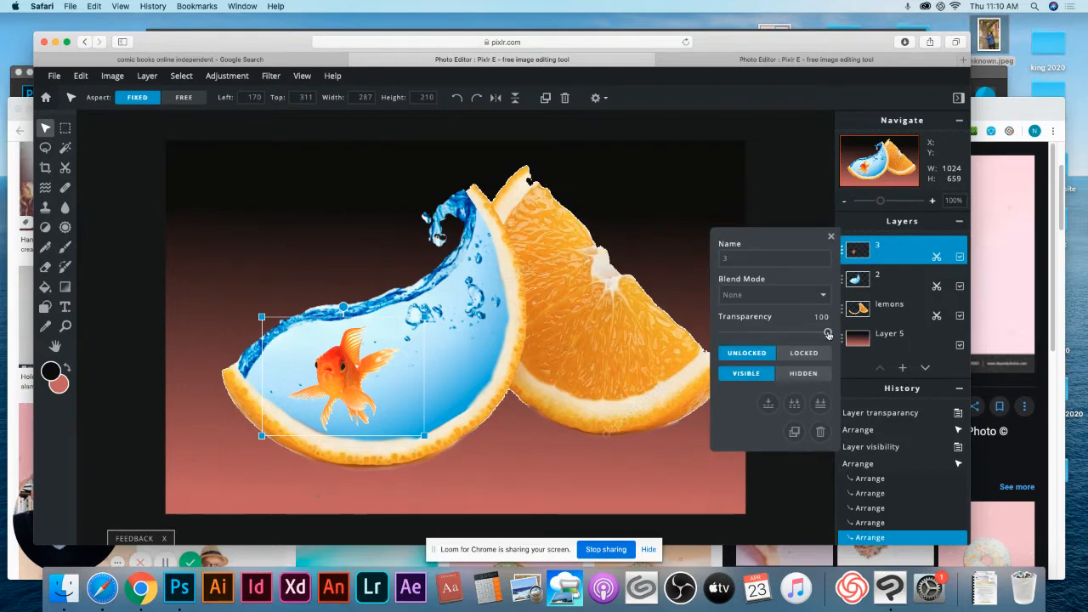
drag(825, 334, 810, 337)
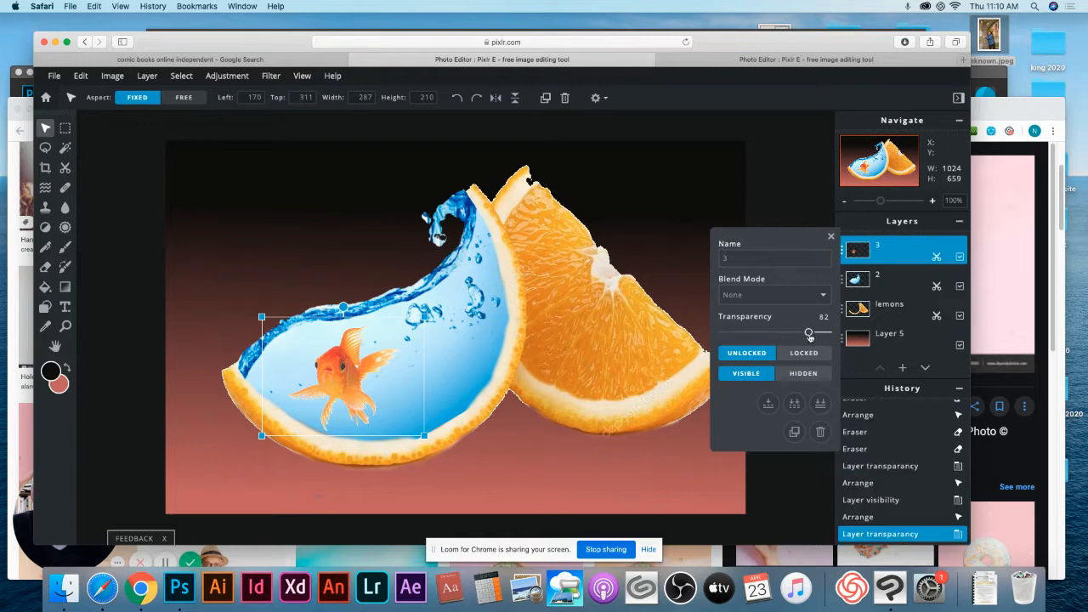
click(808, 334)
click(772, 206)
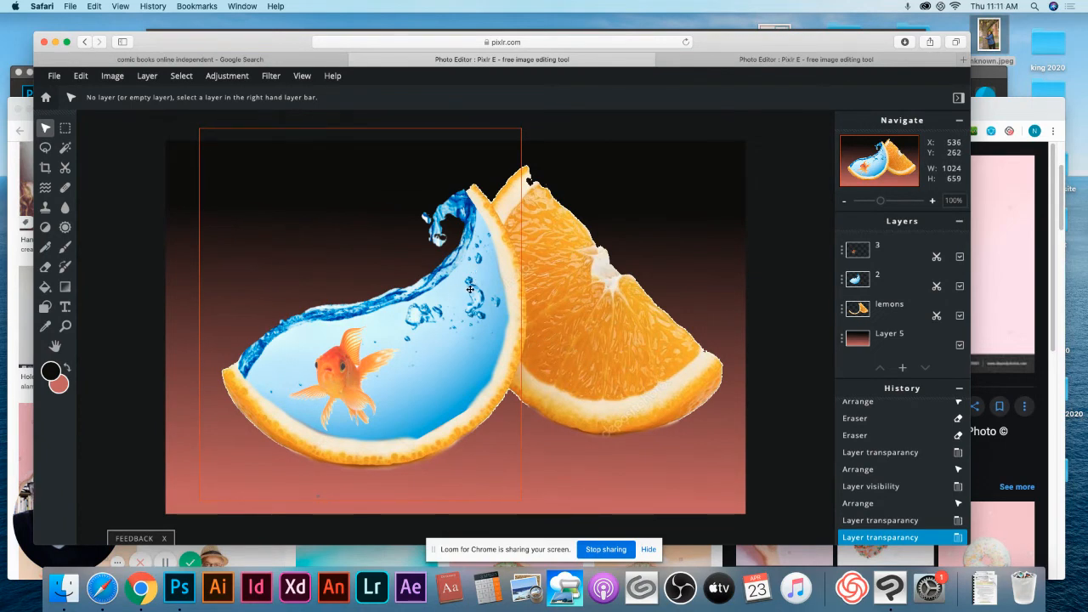
Compare the composite with the flattened example image open in the other editor tab.
click(706, 62)
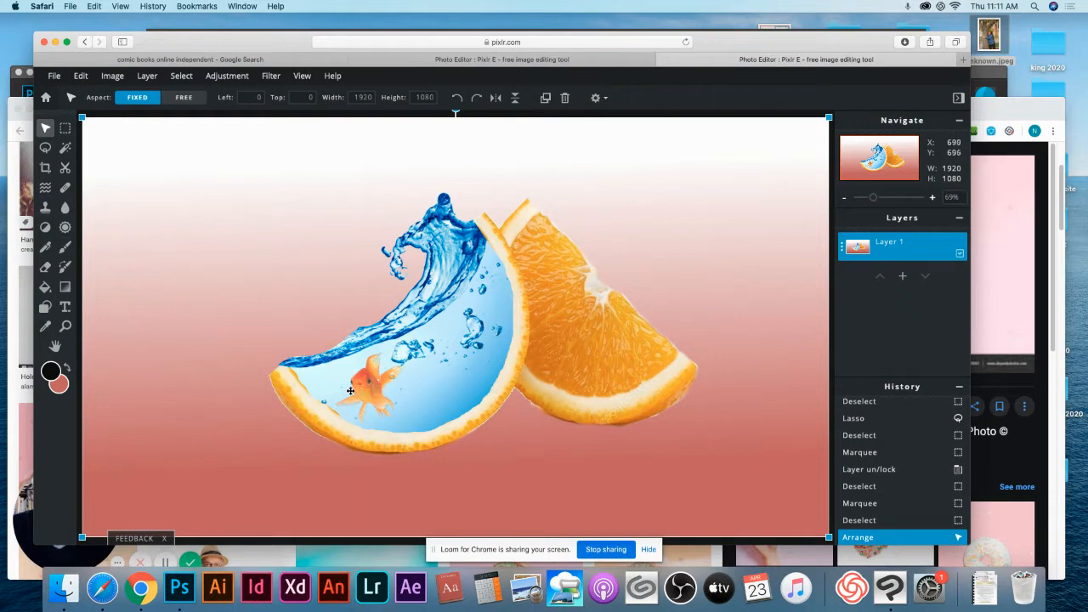
click(472, 63)
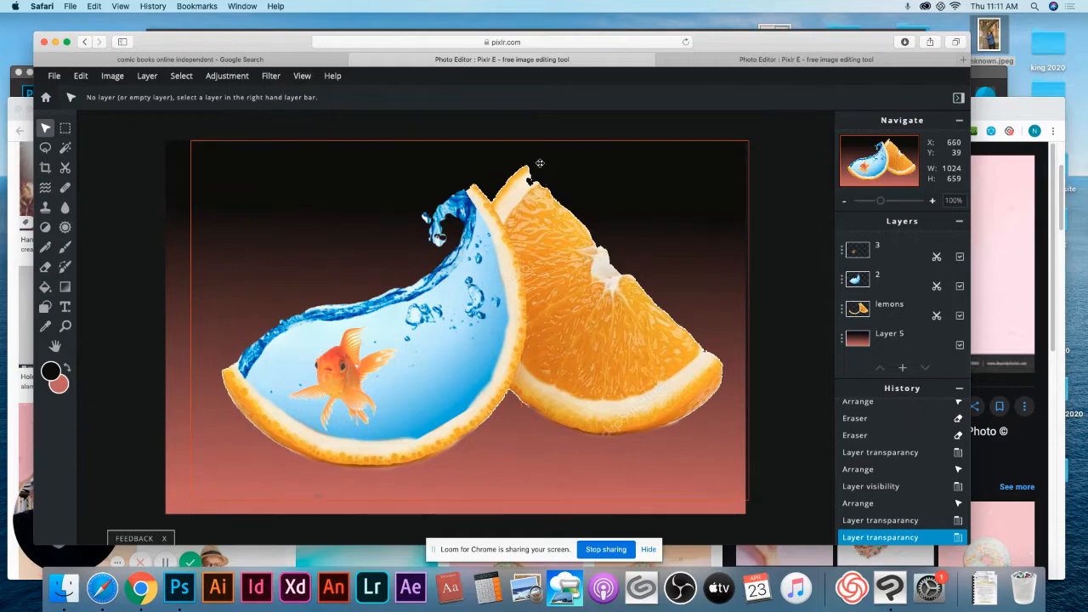
Switch to Chrome and look over the image results for "holding a donut" and "hand holding watch" as alternative source photos.
key(super+Tab)
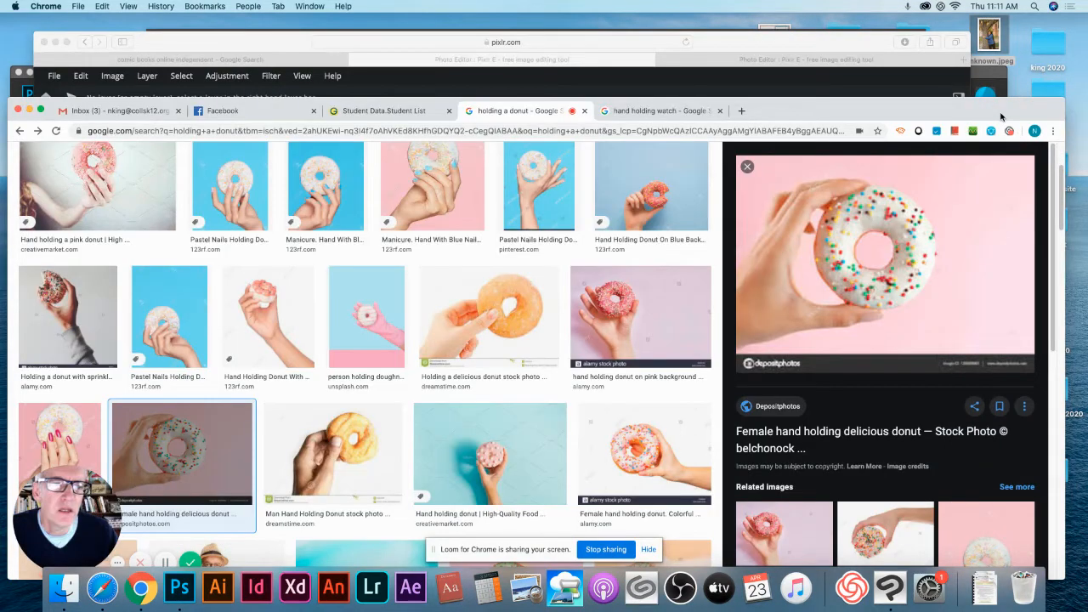
drag(801, 119, 771, 105)
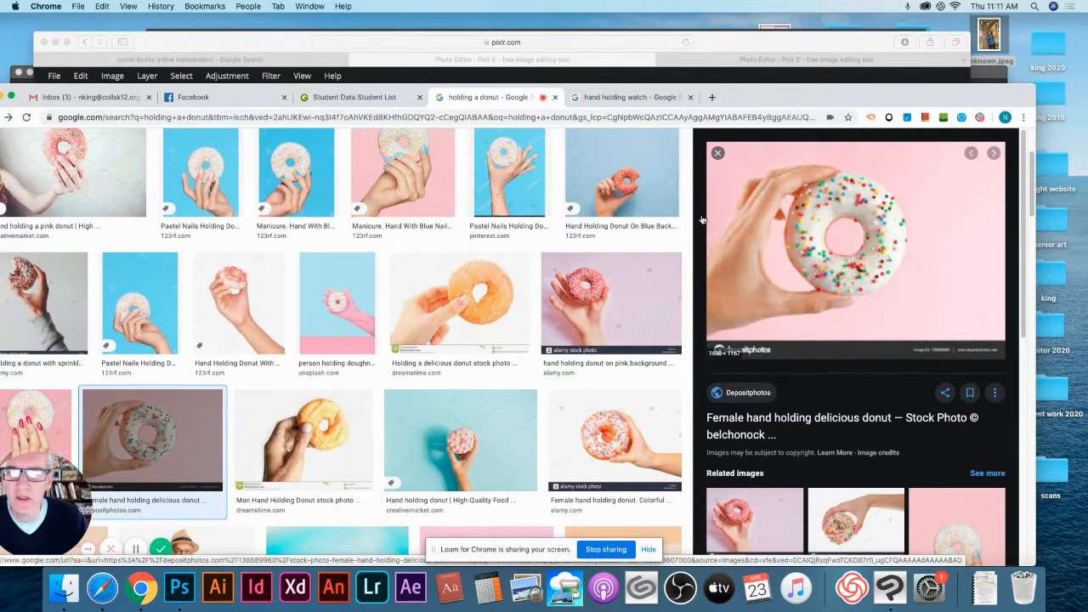
scroll(604, 191, down, 5)
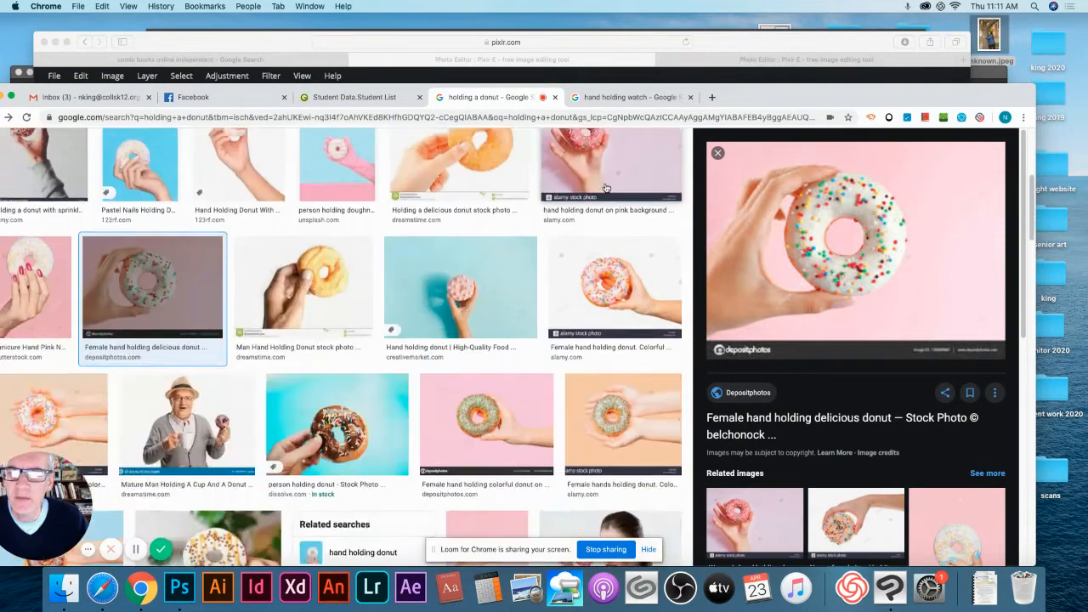
scroll(606, 188, up, 5)
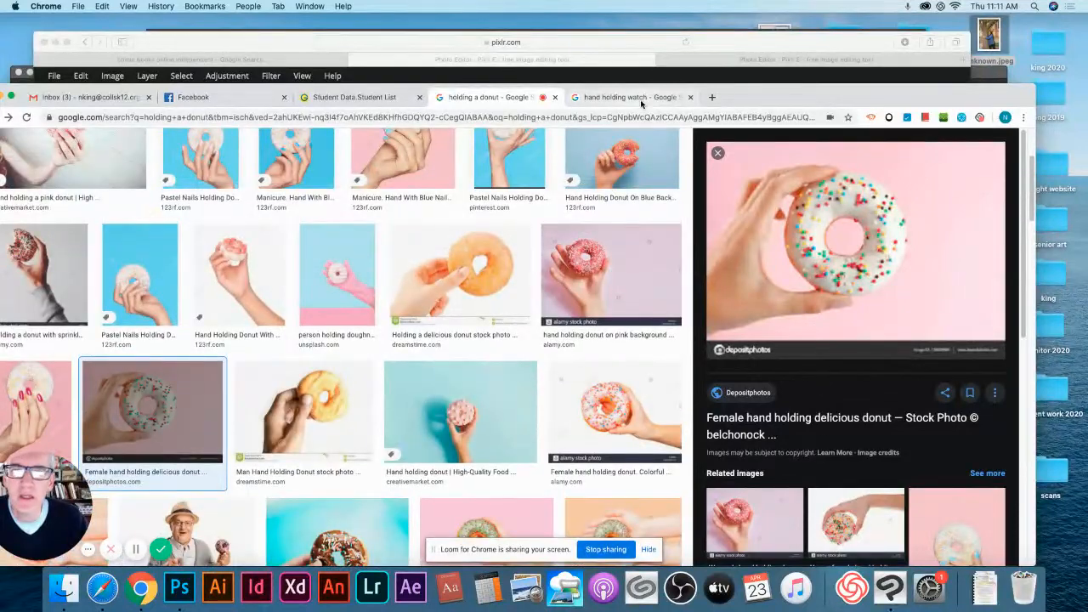
click(642, 99)
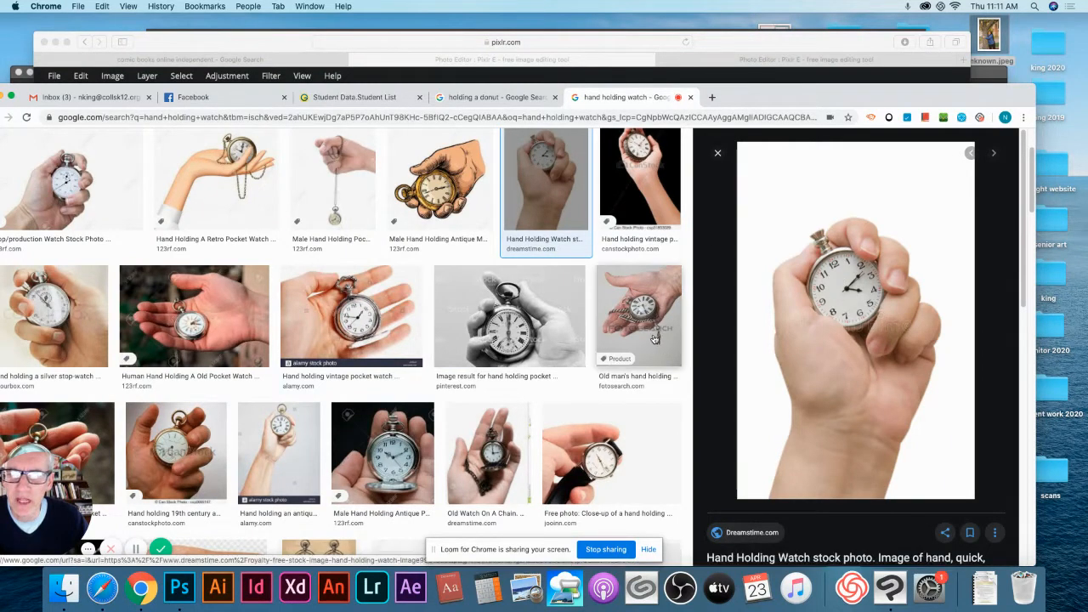
drag(776, 102, 789, 146)
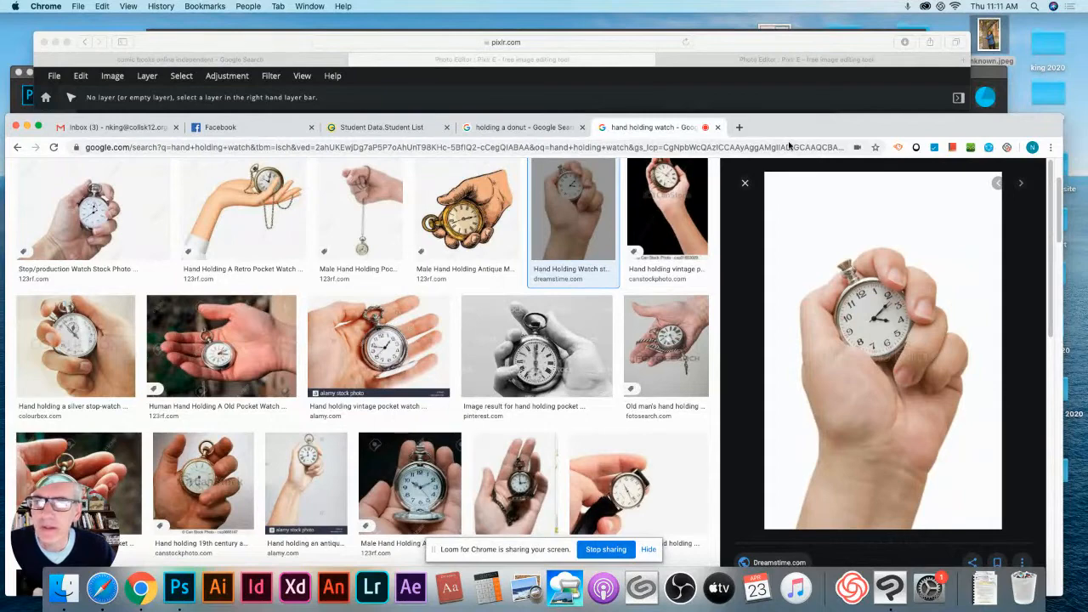
mouse_move(789, 146)
mouse_down()
mouse_move(789, 161)
mouse_move(785, 147)
mouse_up()
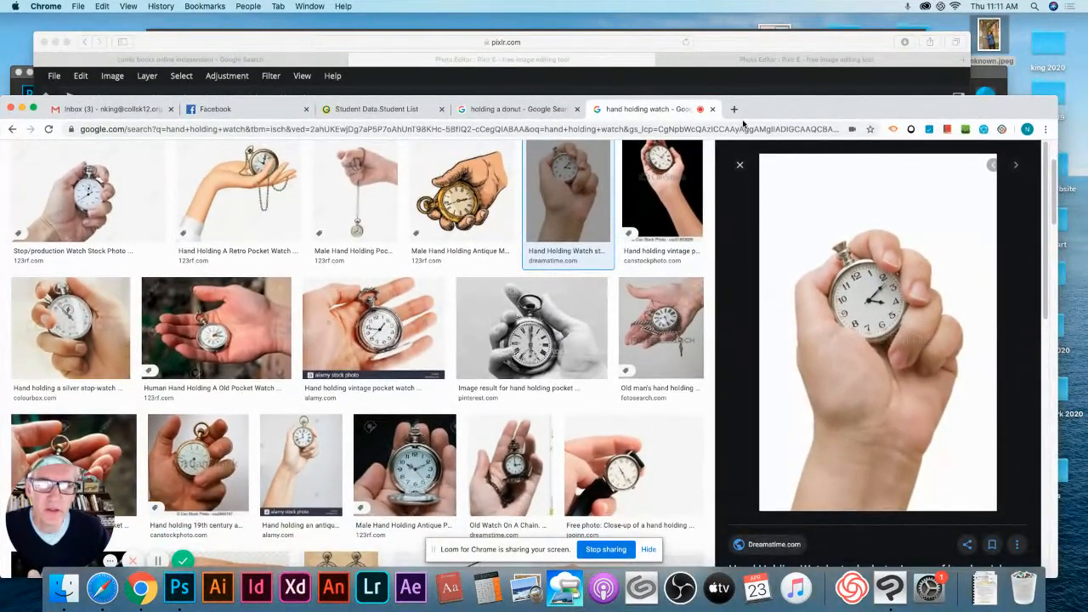
drag(775, 107, 768, 181)
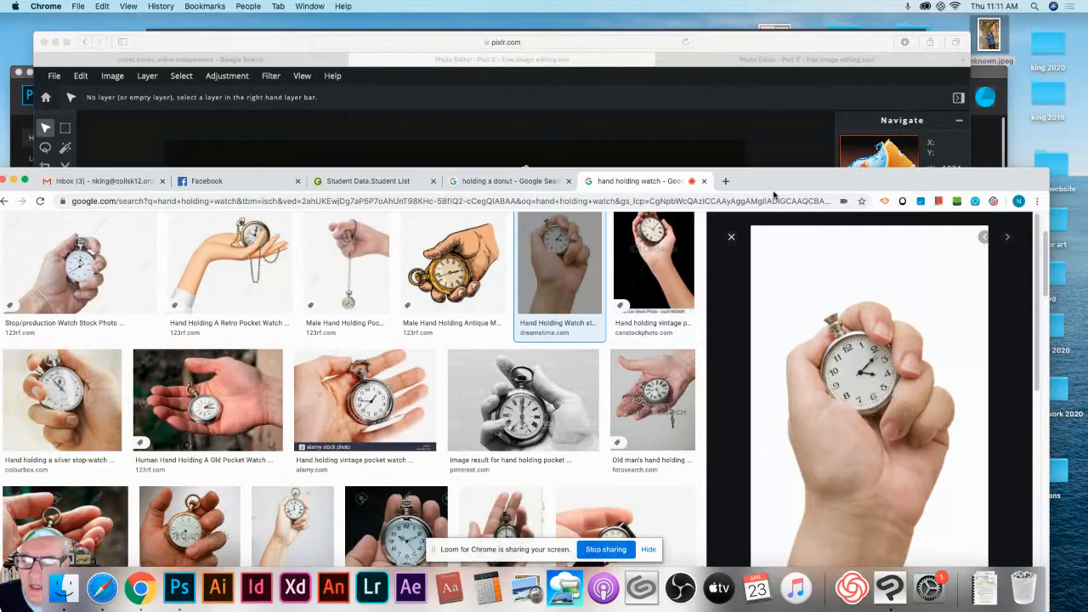
mouse_move(773, 194)
mouse_down()
mouse_move(805, 73)
mouse_move(793, 196)
mouse_up()
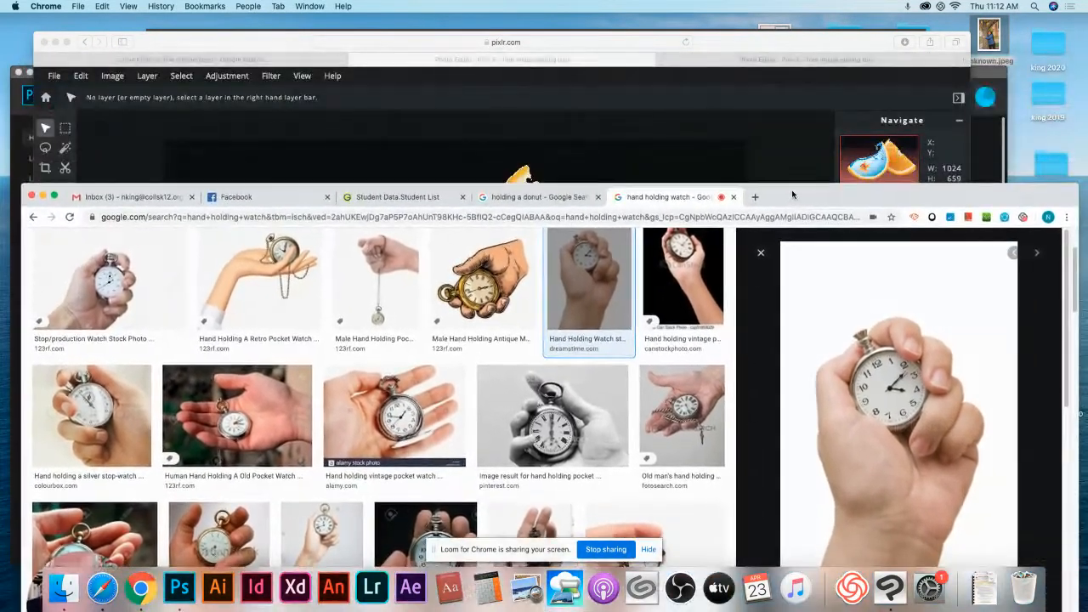
Switch to Safari and review the flattened example composite once more before returning to the layered version.
click(754, 159)
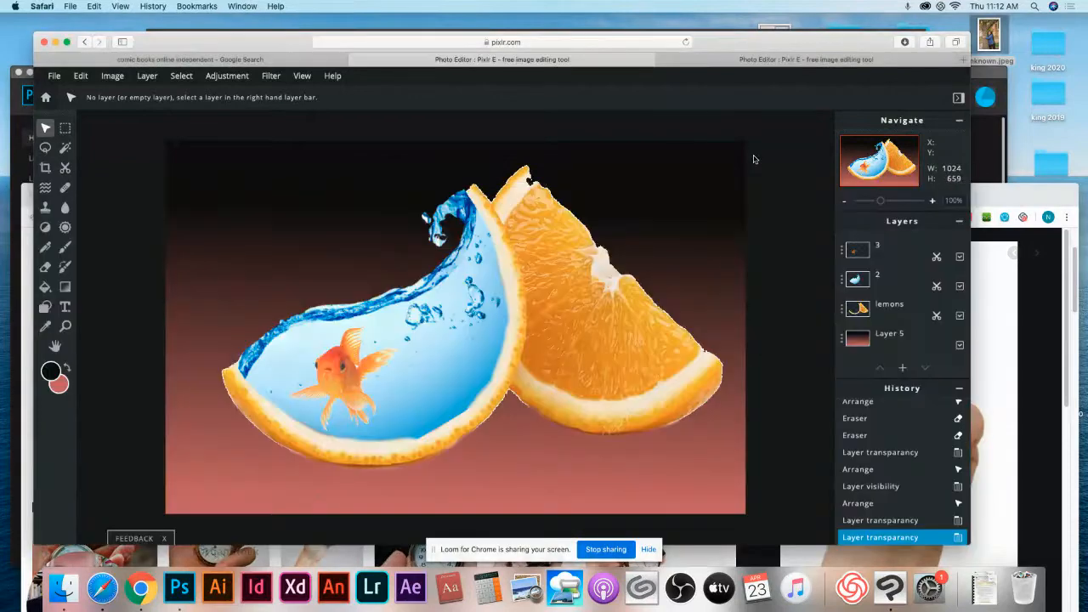
click(713, 60)
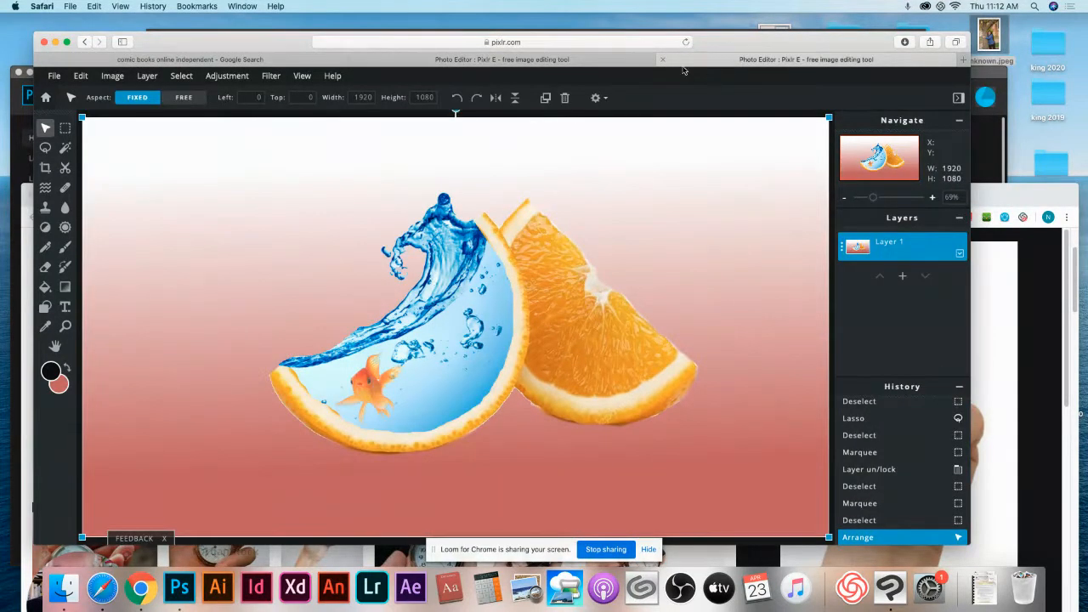
click(597, 65)
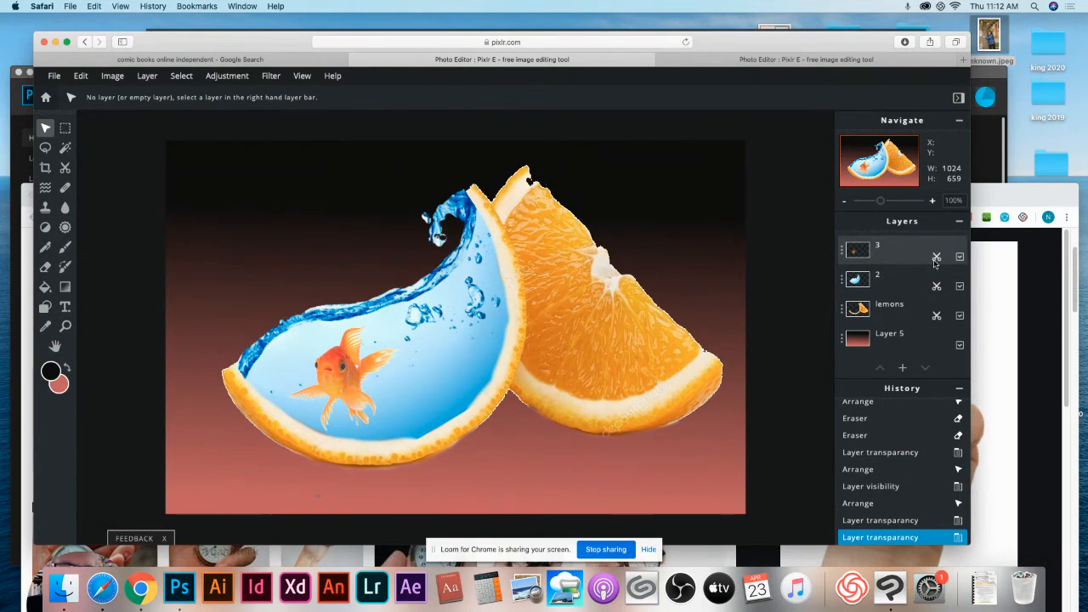
Switch to Chrome and bring the "hand holding watch" image results fully into view.
click(991, 204)
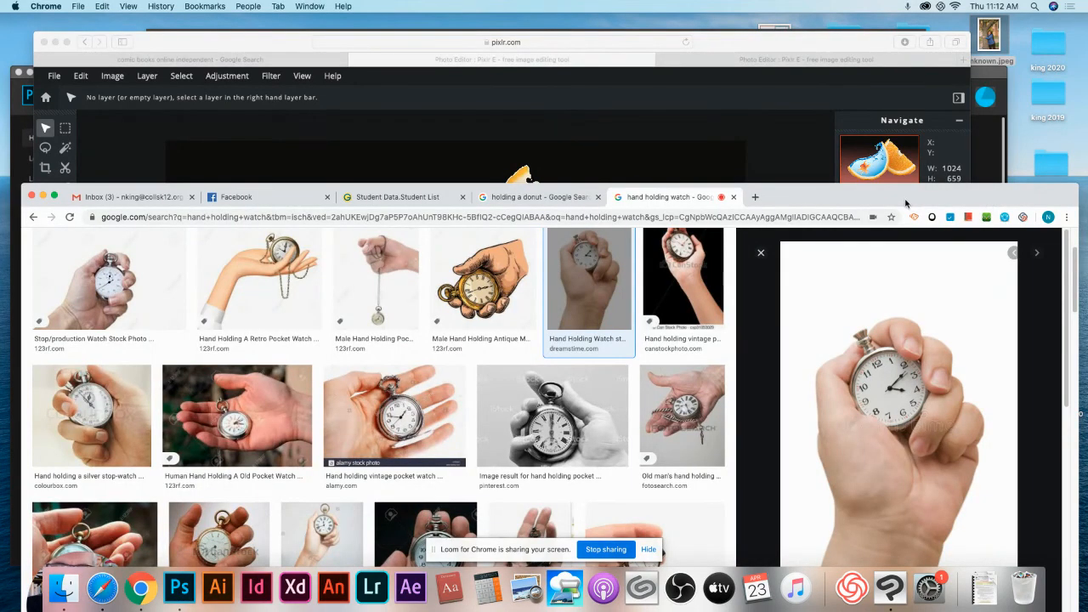
drag(906, 204, 937, 76)
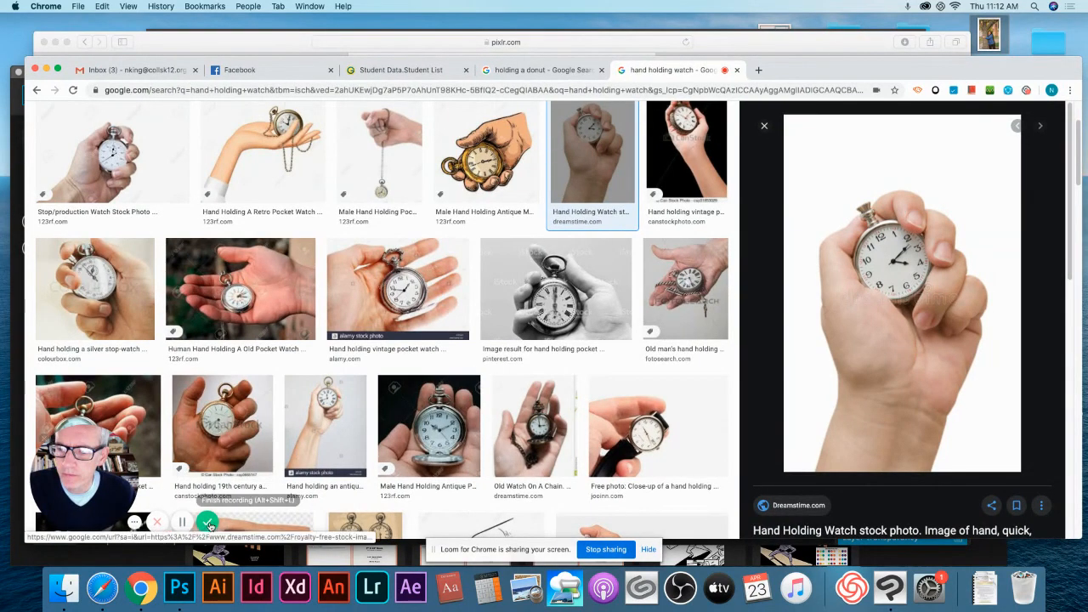